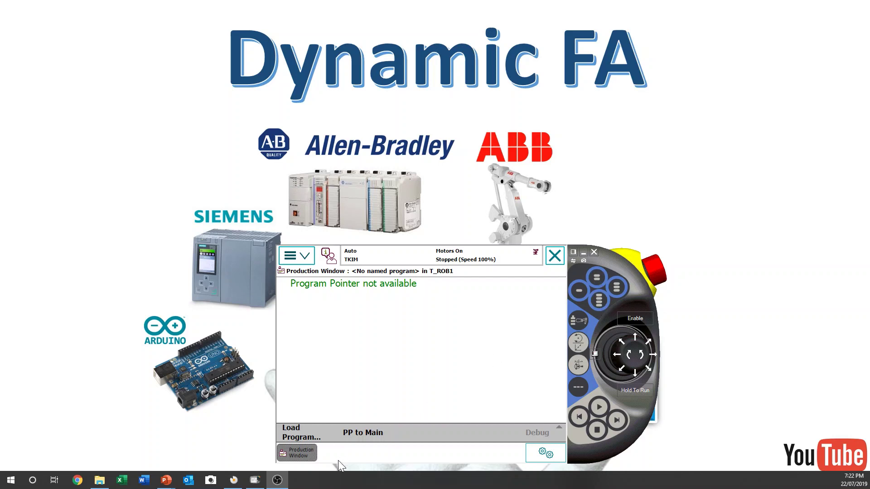
- Bring the RobotStudio station window into view and place the virtual FlexPendant beside it without covering the robot
left_click(232, 481)
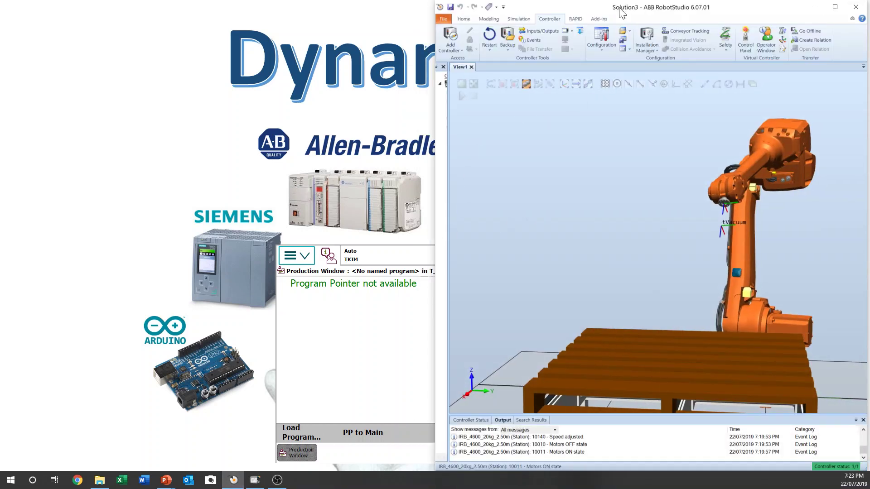
left_click(379, 458)
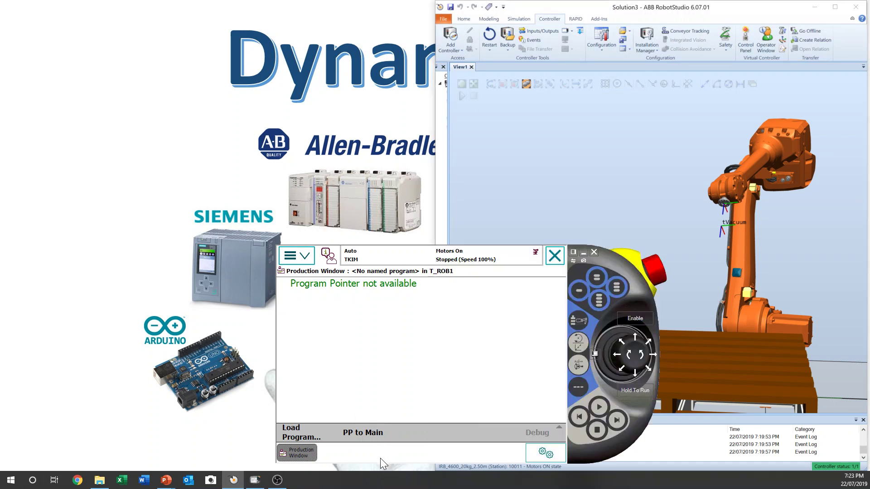
left_click_drag(580, 267, 428, 175)
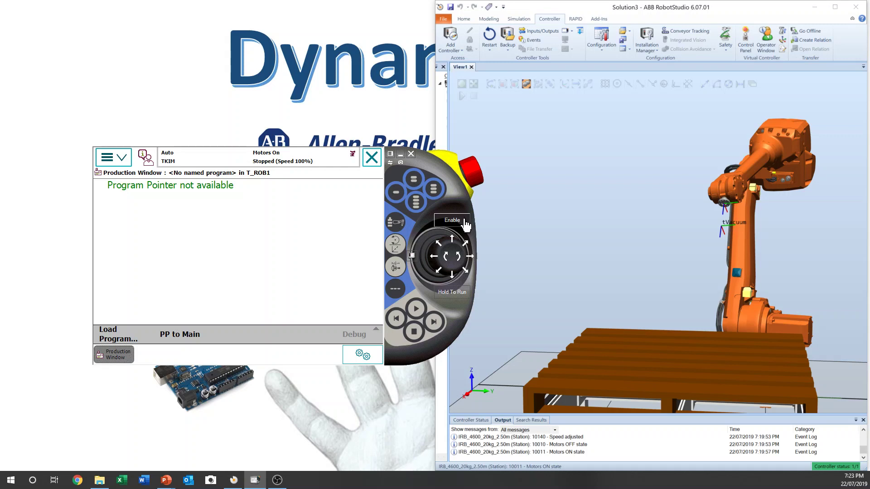
left_click_drag(436, 170, 425, 170)
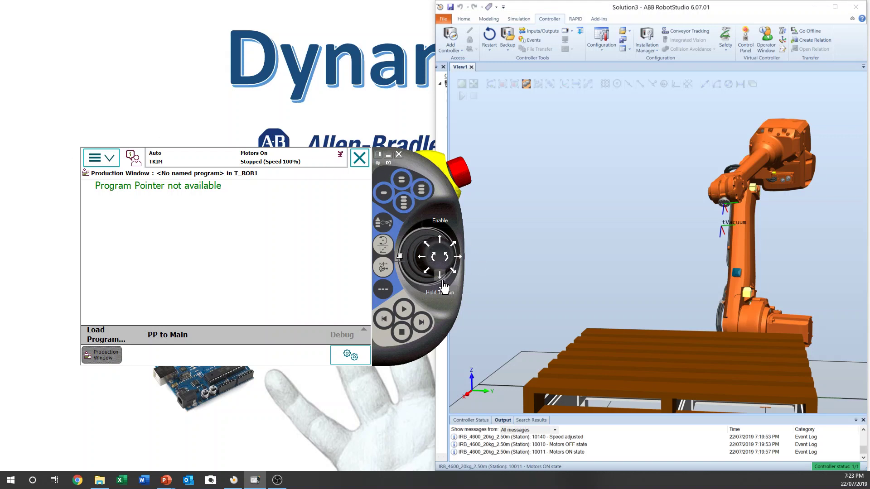
- Trigger and release the emergency stop on the FlexPendant, and switch the motors back on
left_click(458, 172)
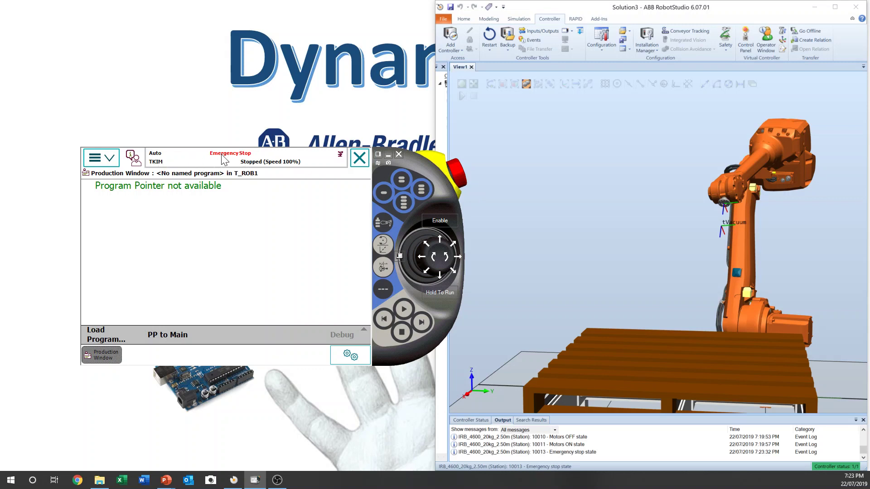
left_click(463, 179)
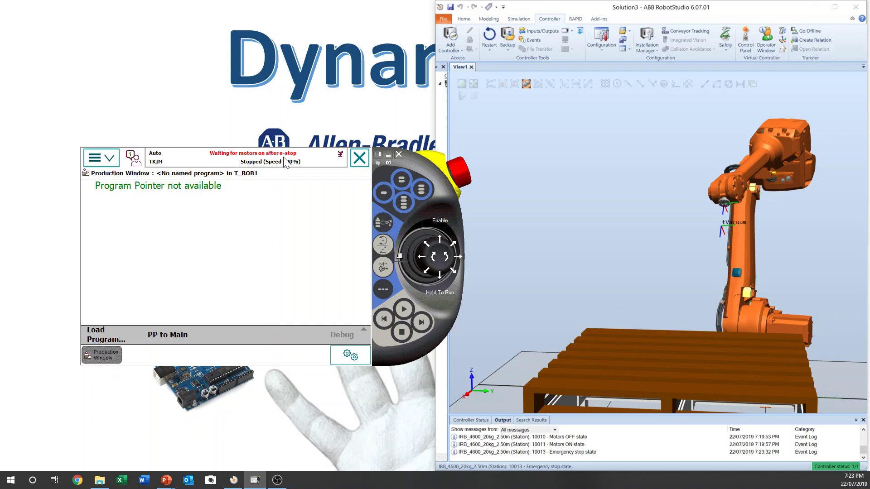
left_click(400, 256)
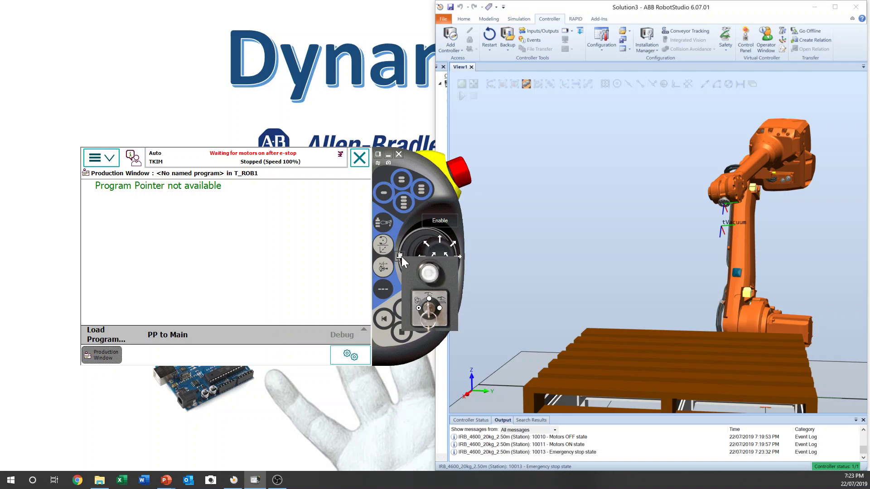
left_click(430, 277)
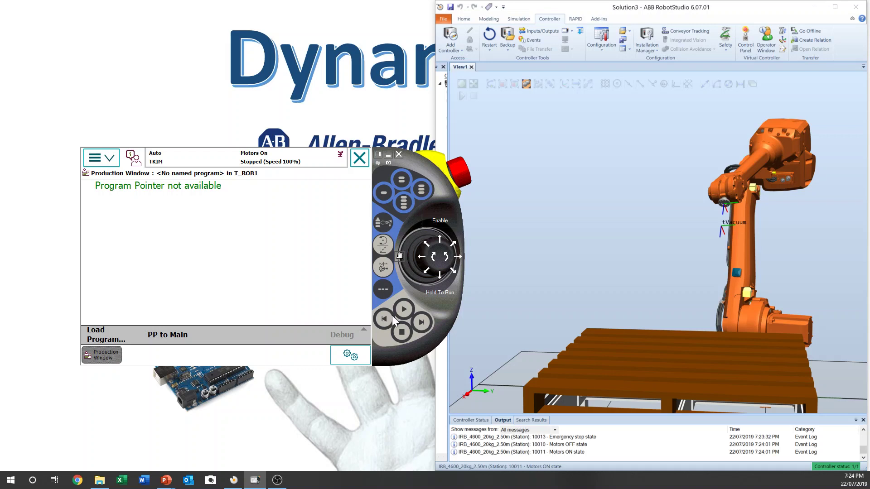
- Switch the controller to manual mode and energise the motors with the enabling device
left_click(399, 258)
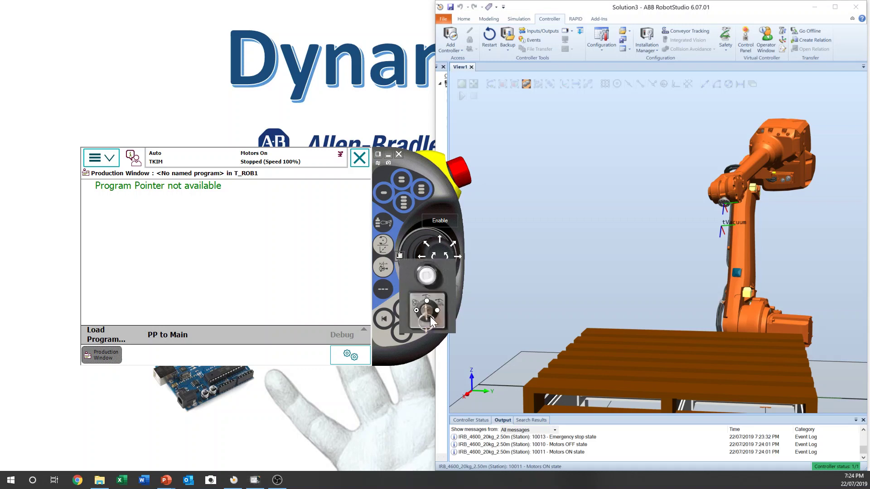
left_click(427, 301)
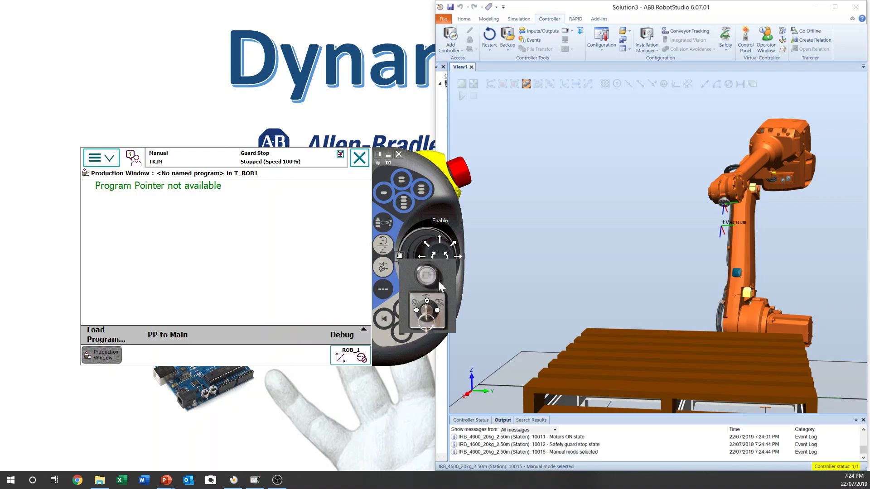
left_click(440, 225)
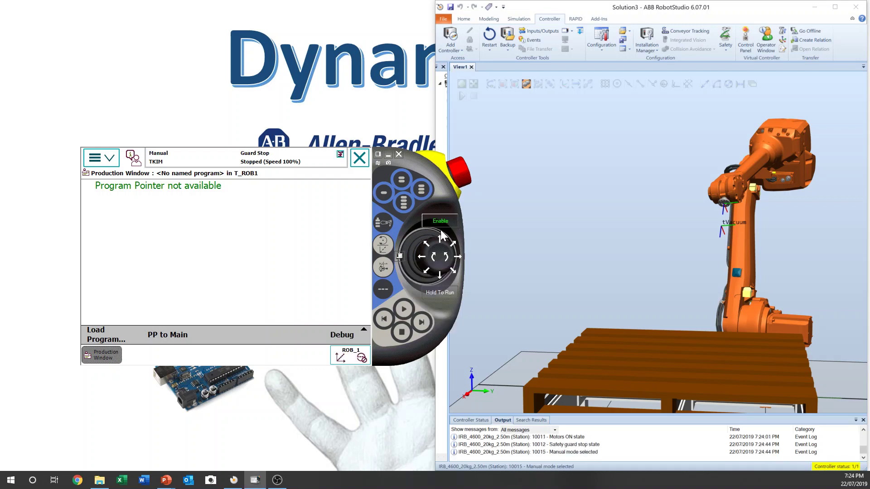
left_click(439, 226)
left_click(401, 258)
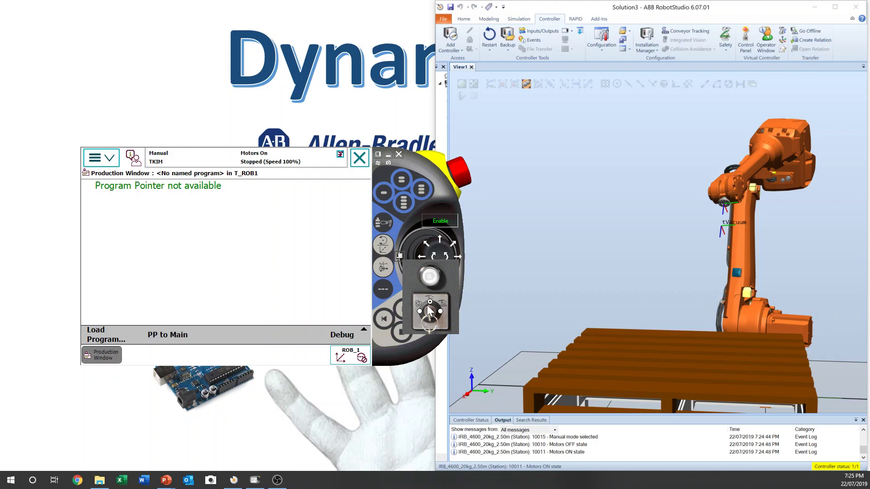
left_click(442, 195)
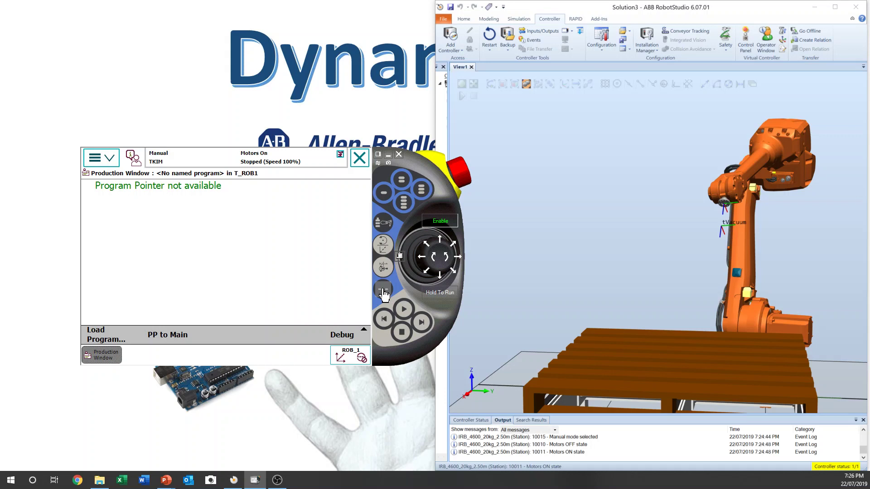
- Open the Jogging window on the FlexPendant
left_click(383, 291)
left_click(111, 162)
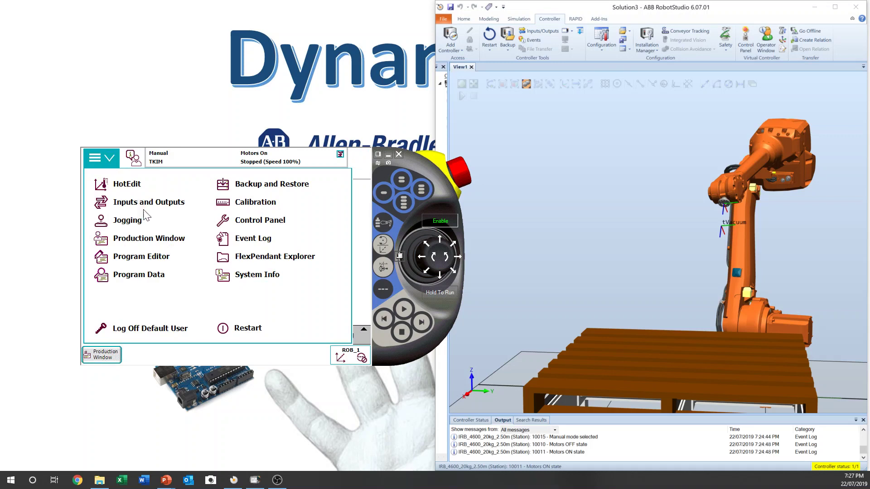
left_click(136, 221)
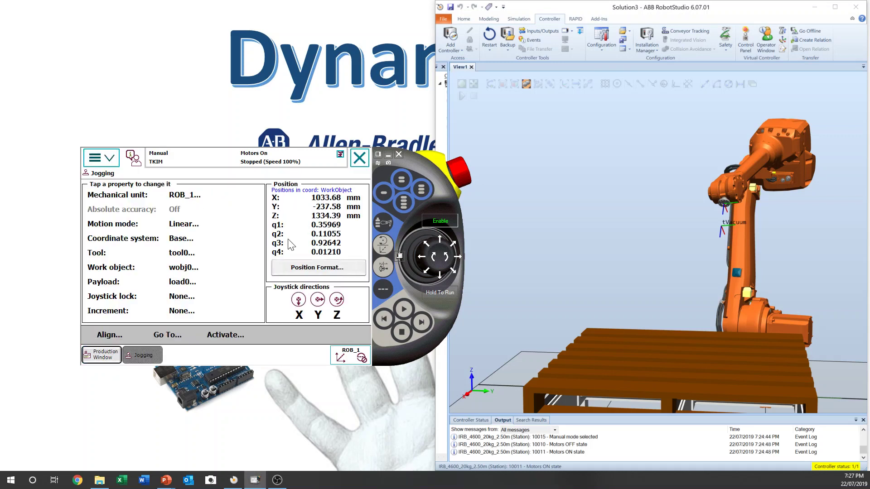
- View the mechanical units available for jogging and leave the selection without making a change
left_click(200, 199)
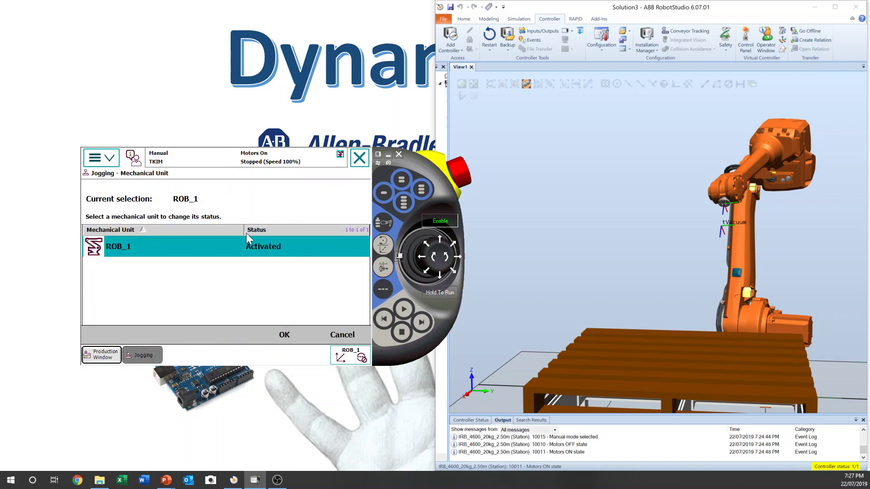
left_click(342, 337)
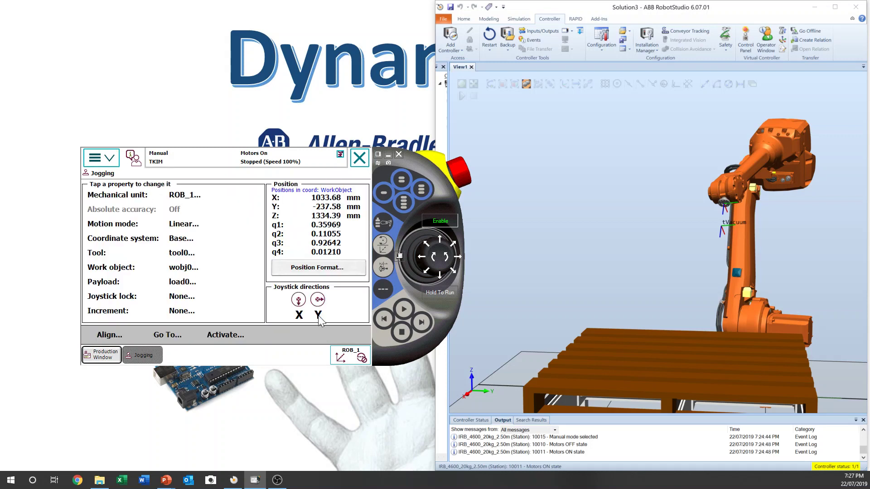
left_click(181, 198)
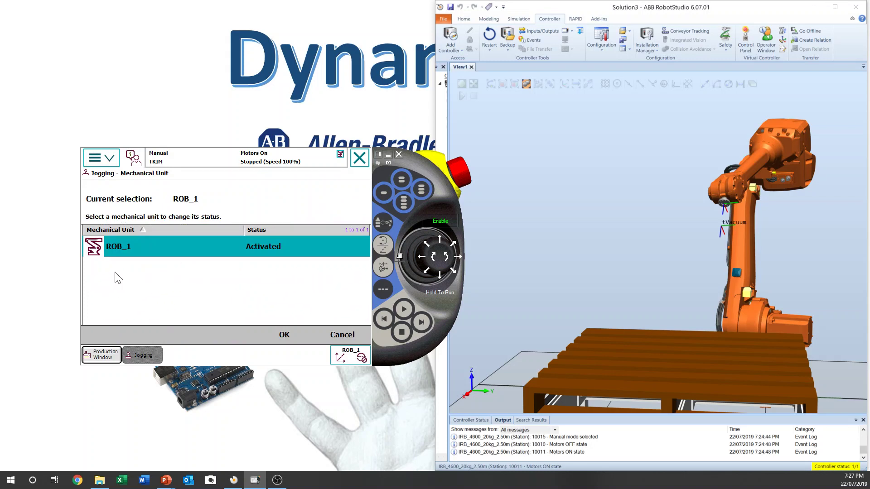
left_click(347, 337)
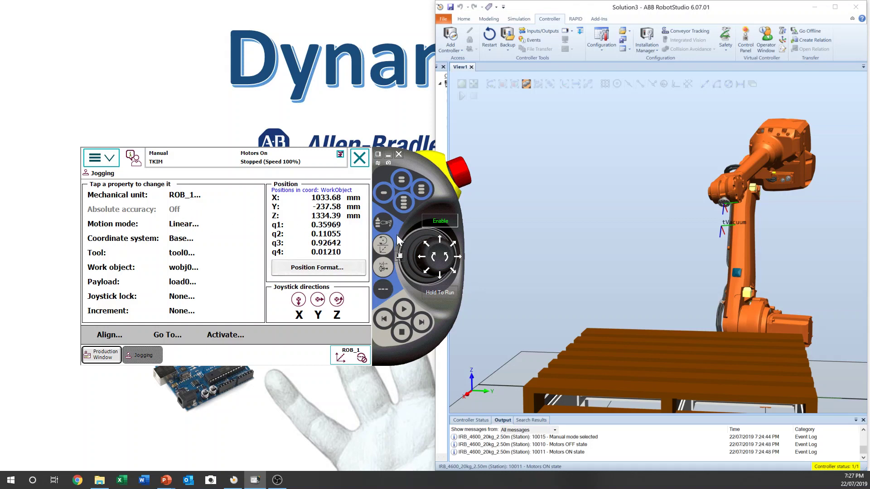
- Cycle through the jogging motion modes and set the motion mode to Axis 1 - 3
left_click(189, 223)
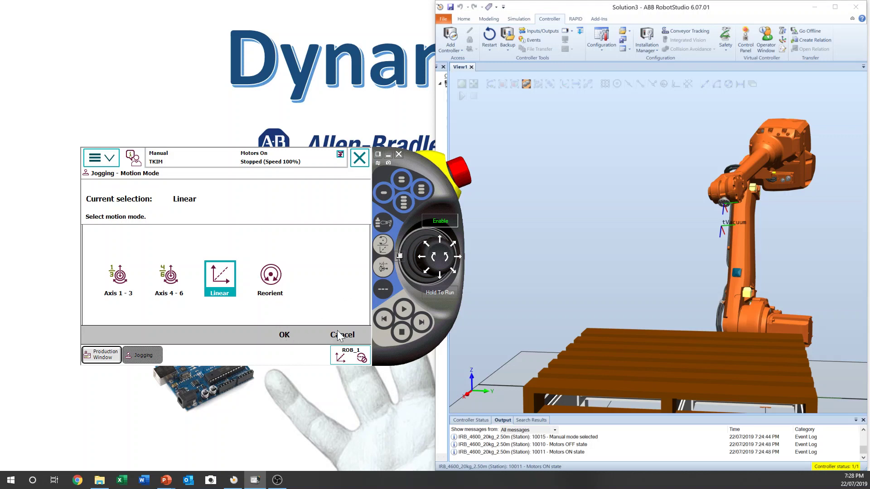
left_click(383, 246)
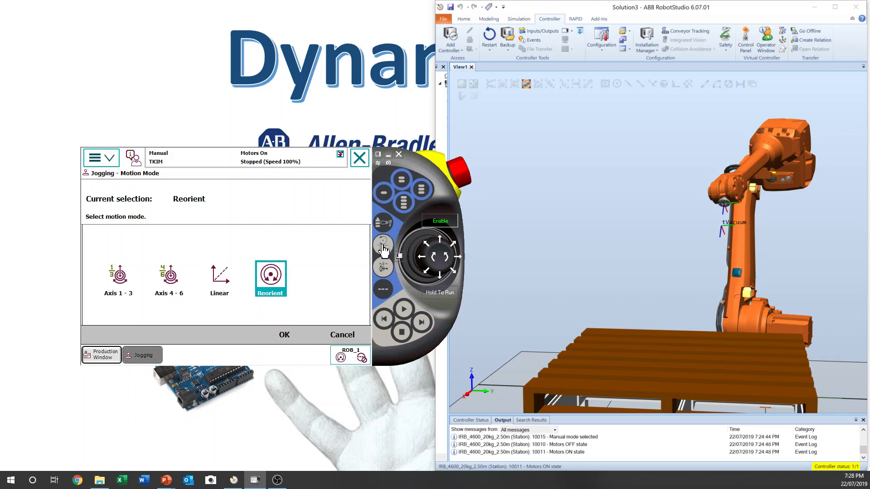
left_click(383, 270)
left_click(383, 270)
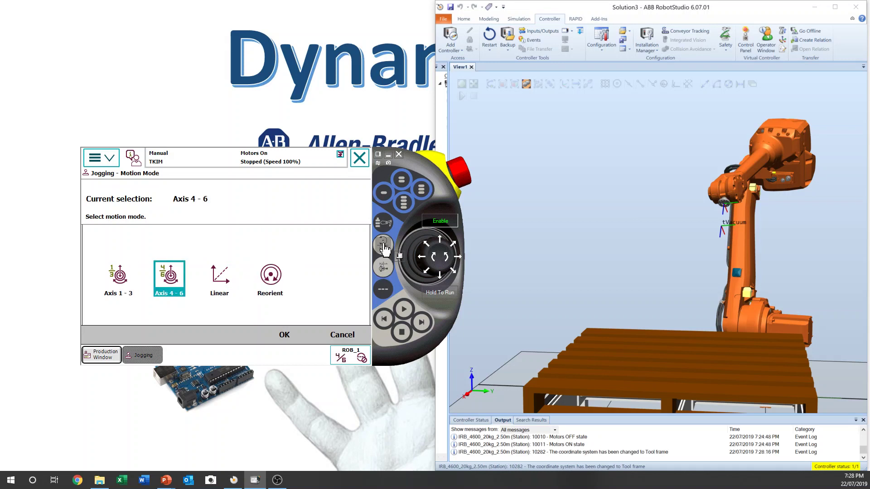
left_click(383, 247)
left_click(383, 247)
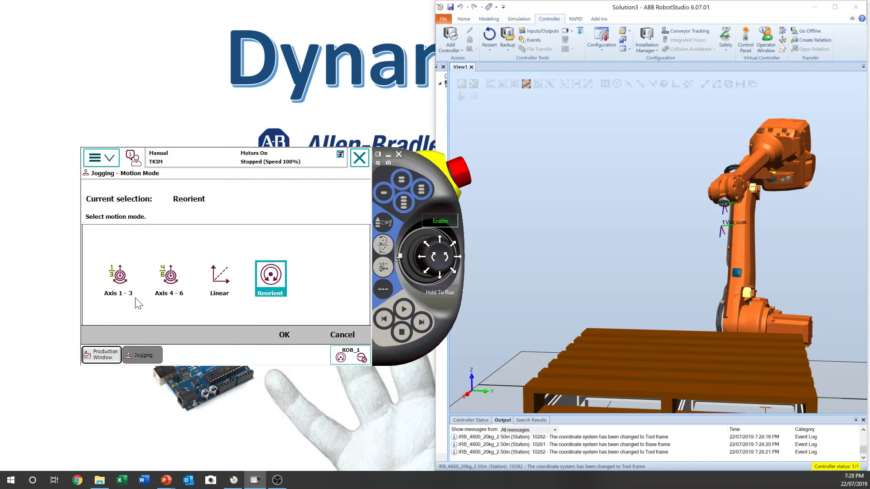
left_click(112, 288)
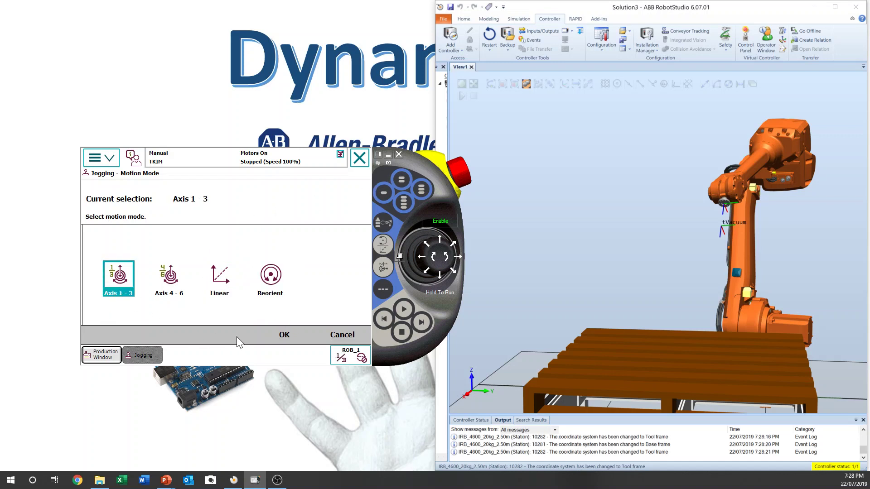
left_click(285, 336)
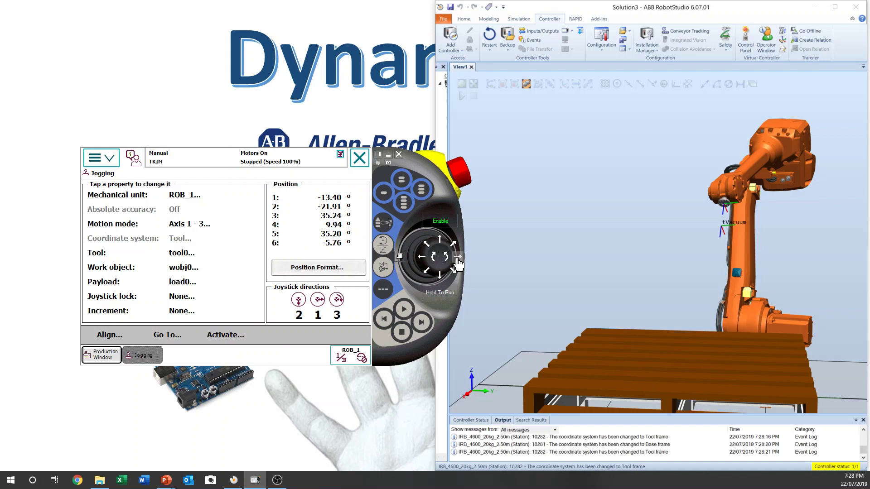
- Jog the robot's axis 1 to about -17°, axis 2 to about -20° and axis 3 to about 29°
left_click_drag(457, 261, 421, 261)
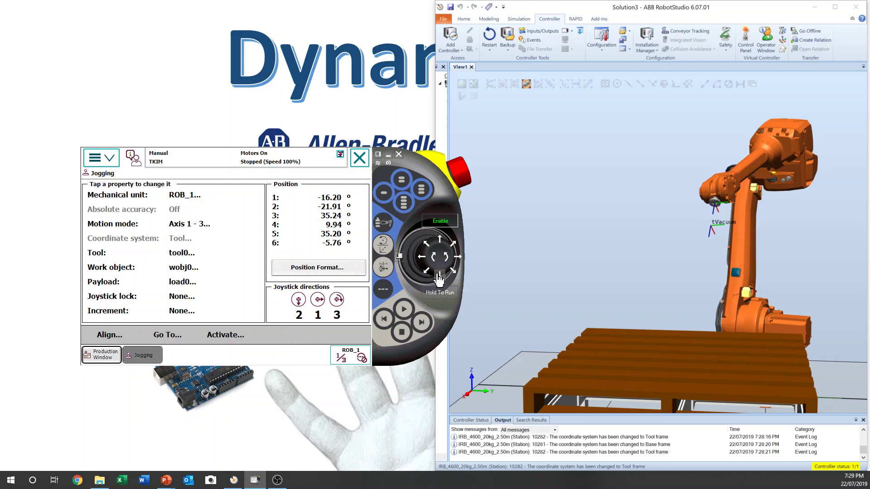
left_click_drag(439, 280, 439, 281)
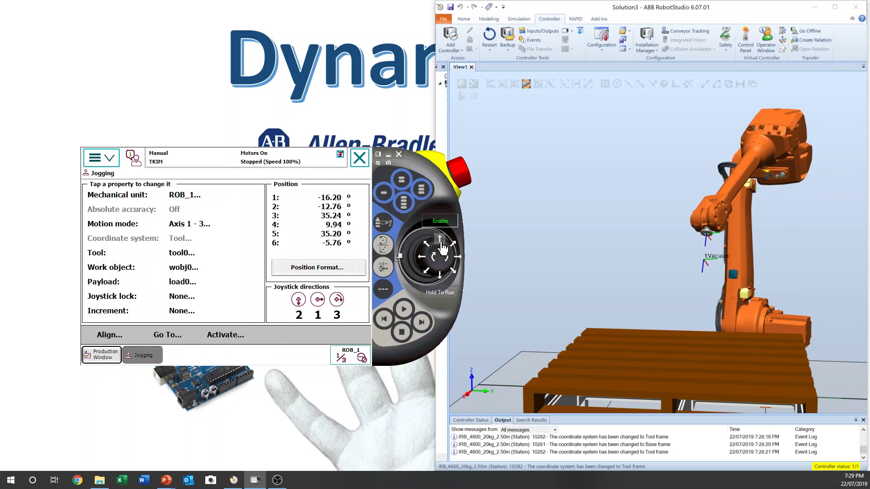
left_click_drag(441, 243, 435, 258)
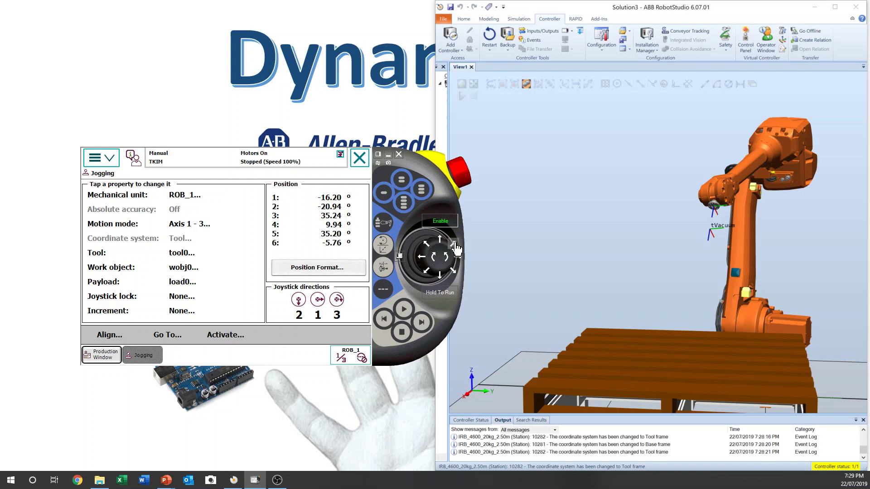
left_click_drag(456, 248, 456, 248)
left_click_drag(426, 262, 427, 275)
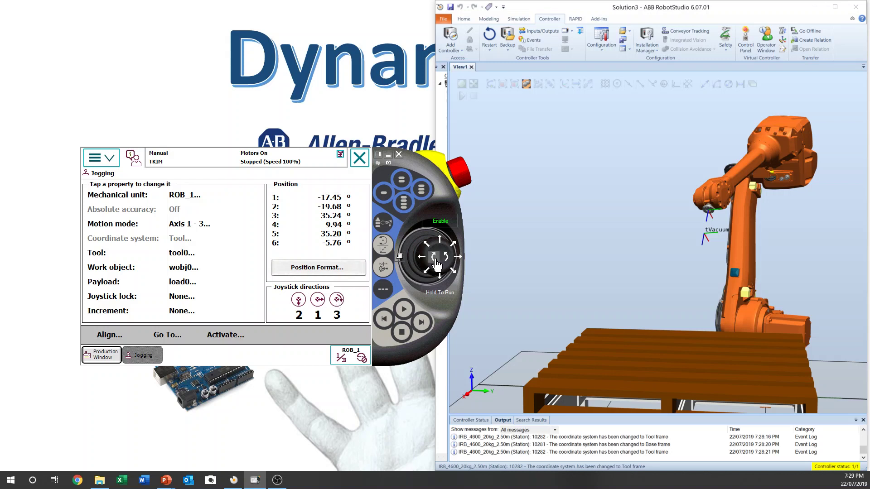
left_click_drag(446, 265, 449, 263)
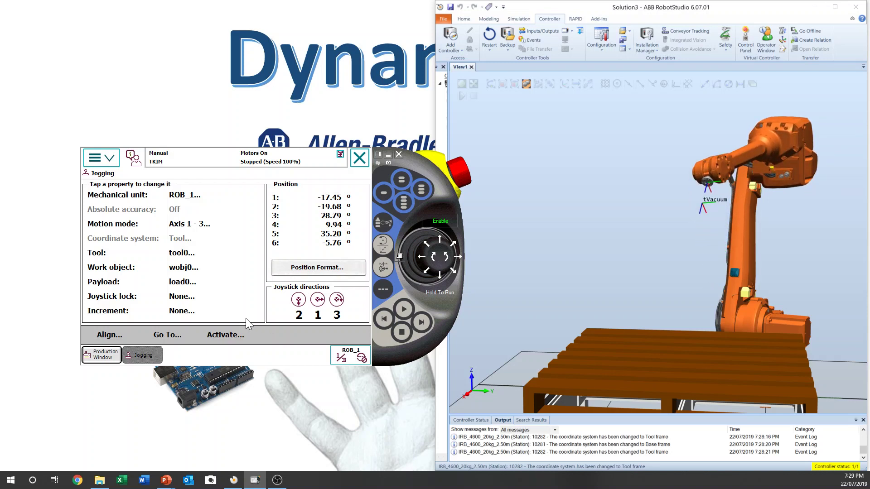
- Switch to Axis 4 - 6 mode and jog axis 4 to about 25°, axis 5 to about 43° and axis 6 to about -35°
left_click(389, 270)
mouse_move(447, 266)
left_mouse_down()
mouse_move(420, 263)
mouse_move(453, 262)
mouse_move(456, 271)
mouse_move(440, 279)
mouse_move(441, 248)
mouse_move(446, 265)
mouse_move(434, 266)
left_mouse_up()
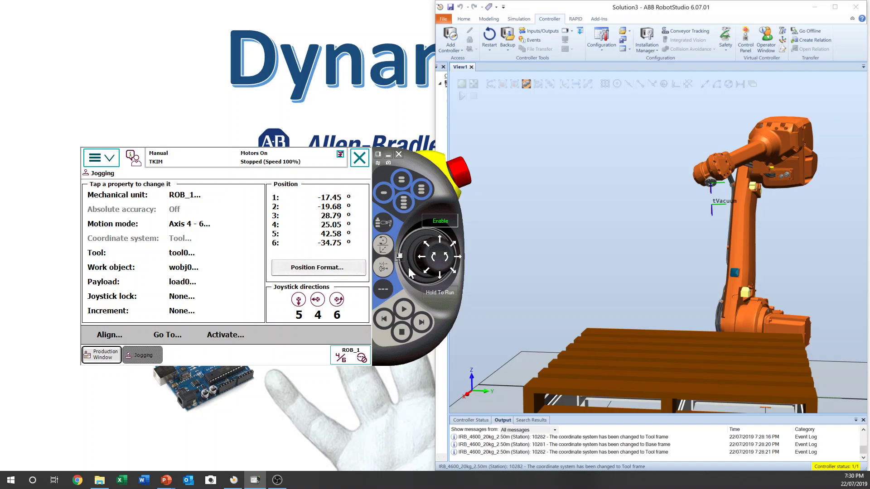
- Set the jogging motion mode to Linear and show more of the robot cell around the pallet
left_click(222, 225)
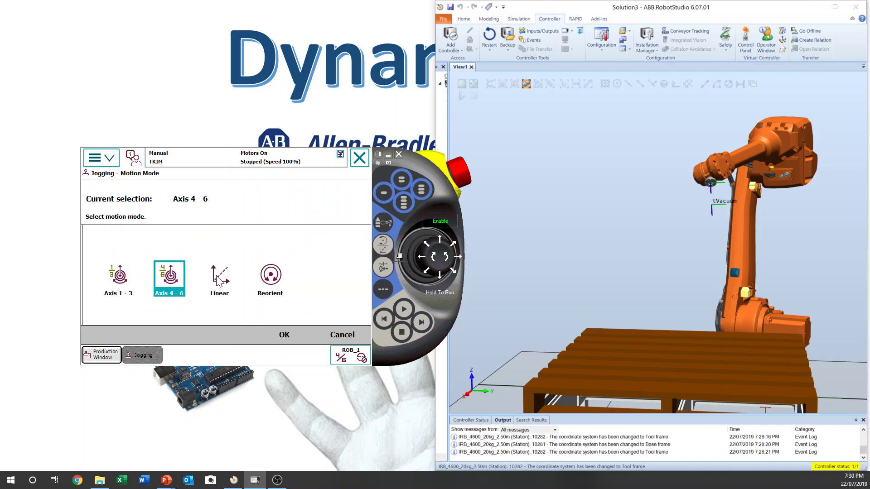
left_click(220, 277)
left_click(283, 335)
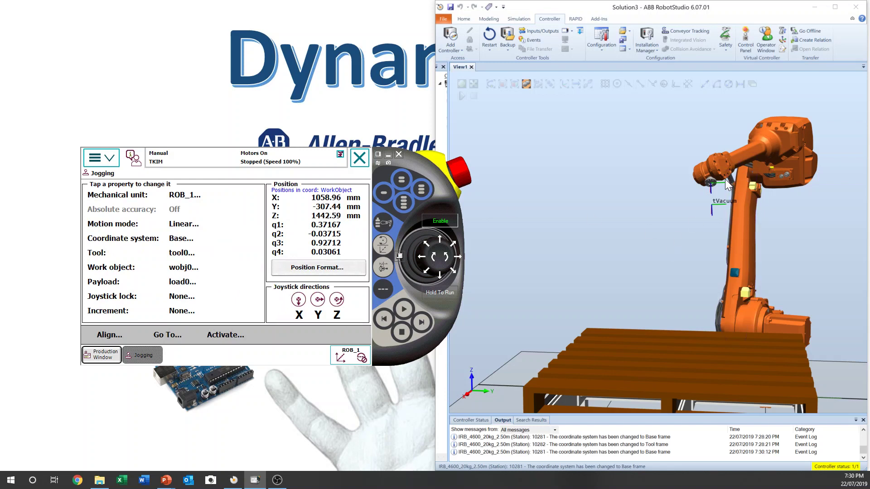
scroll(725, 171, "up", 1)
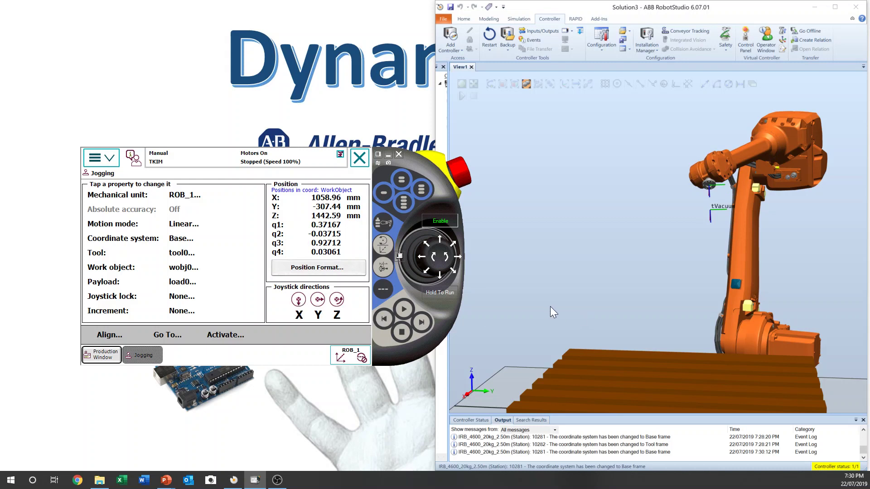
scroll(651, 308, "down", 5)
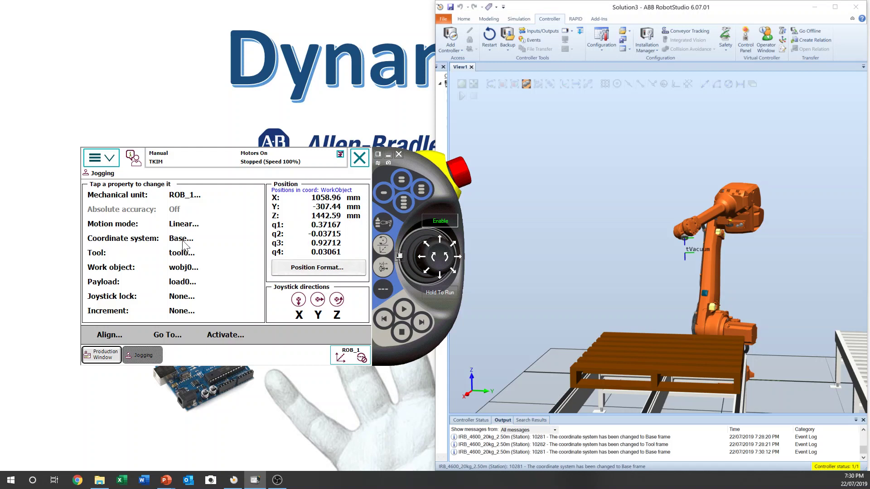
- Centre the view on the robot arm and jog it linearly along the base X axis to about X 987 mm
left_click(580, 281)
left_click_drag(580, 281, 637, 290, "ctrl+shift")
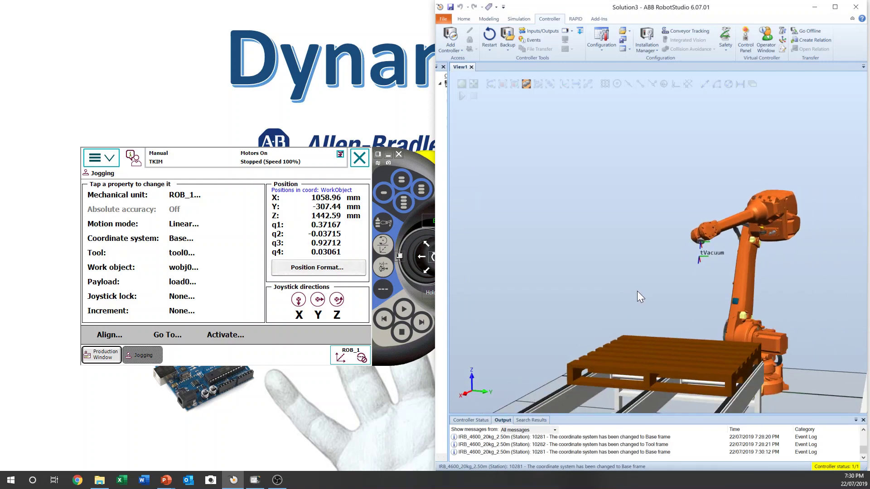
right_click(707, 234)
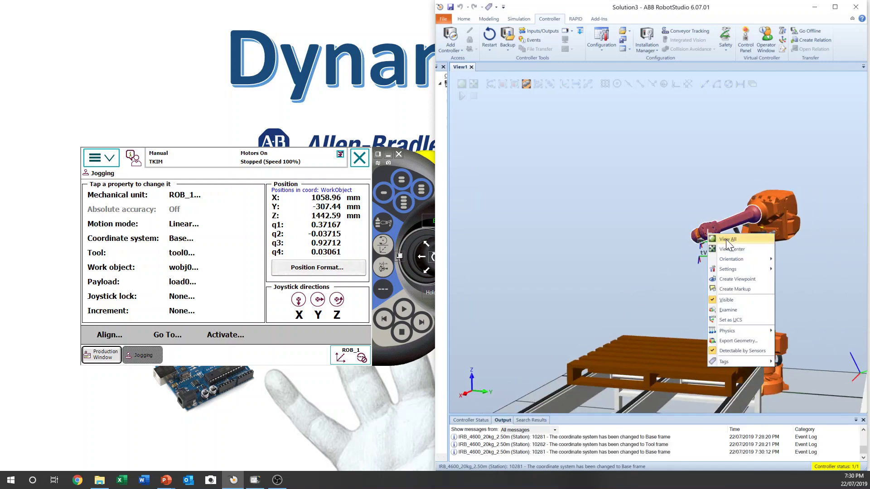
left_click(727, 249)
left_click_drag(726, 249, 663, 263, "ctrl+shift")
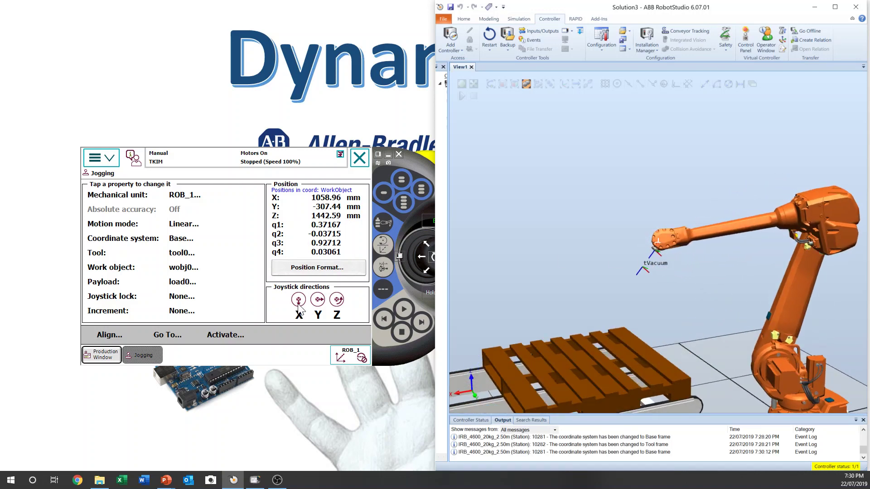
left_click(292, 325)
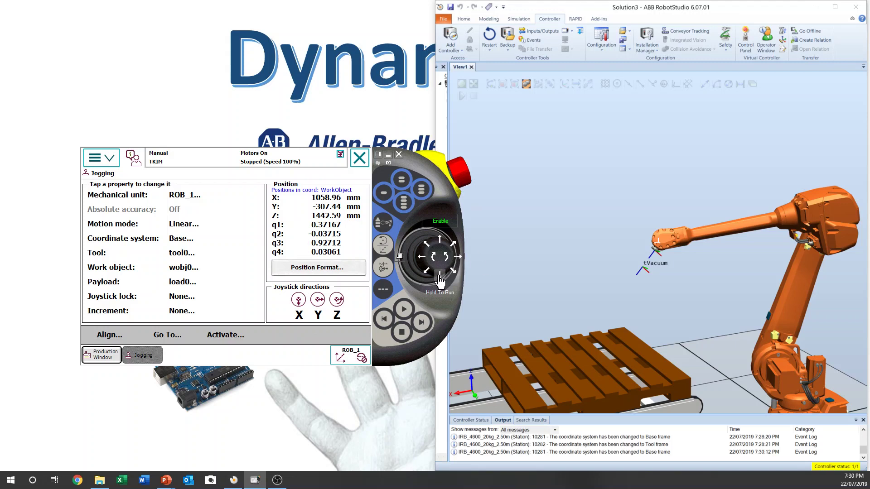
left_click_drag(440, 281, 440, 280)
left_click_drag(442, 244, 441, 247)
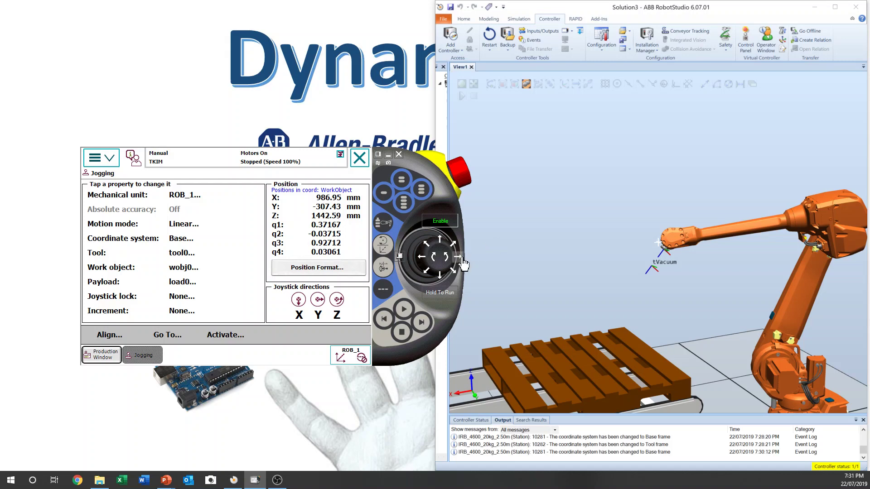
- Jog the robot linearly to about Y -469 mm and about Z 1458 mm in the base coordinate system
left_click_drag(678, 243, 724, 243, "ctrl+shift")
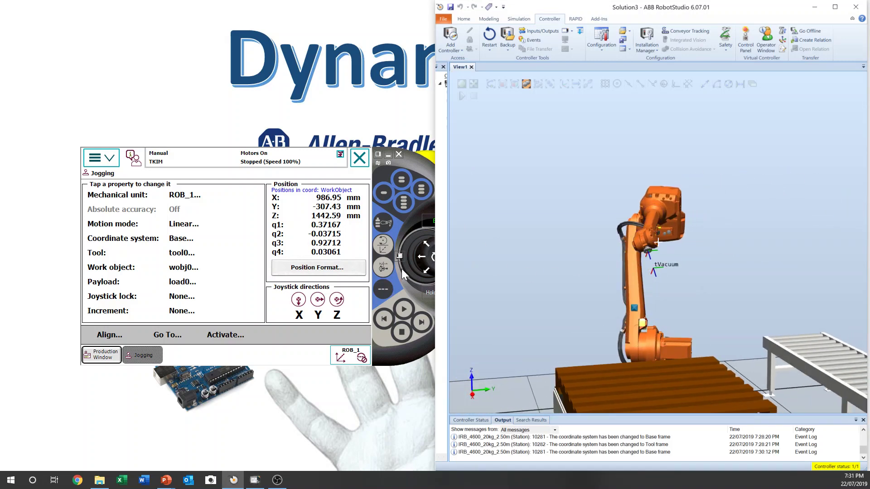
left_click_drag(390, 351, 394, 349)
left_click_drag(466, 269, 425, 258)
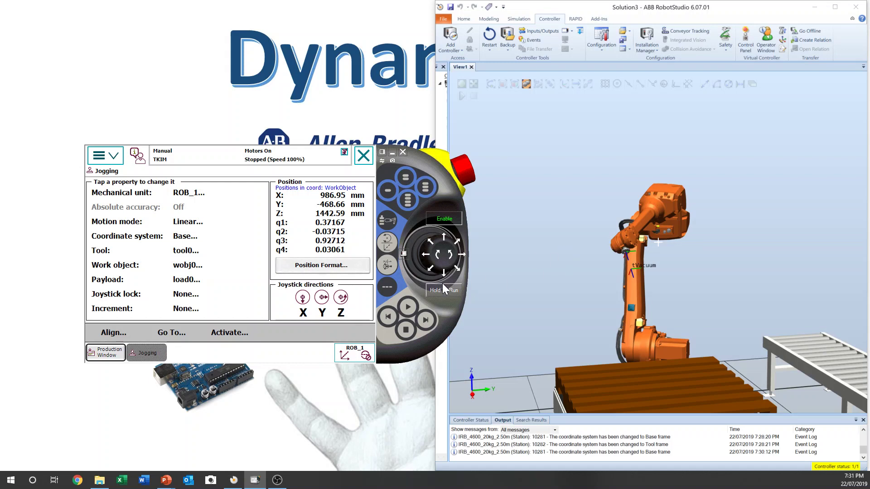
left_click_drag(455, 258, 437, 260)
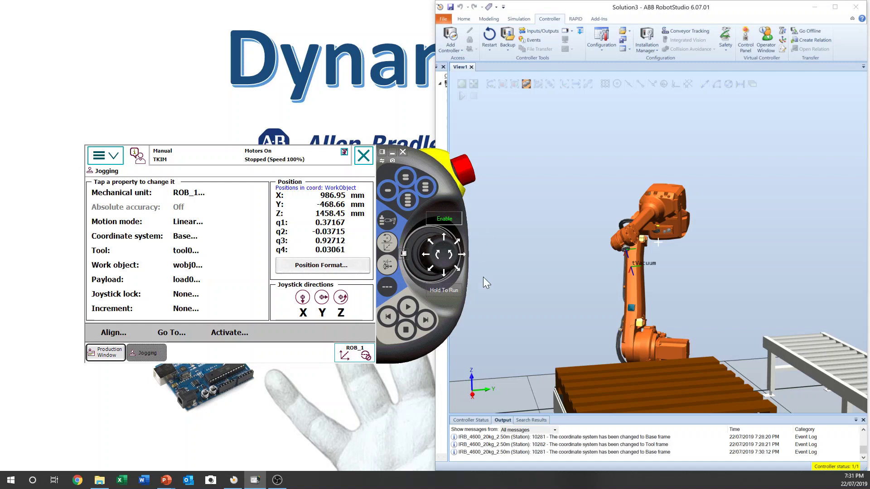
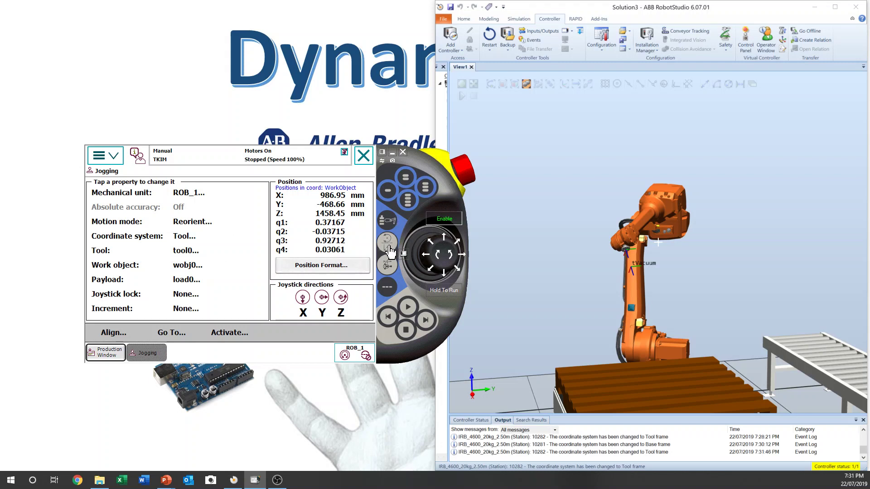
- Reorient the tool about its X axis in both directions in Reorient mode, with the flange in close-up
scroll(625, 247, "up", 6)
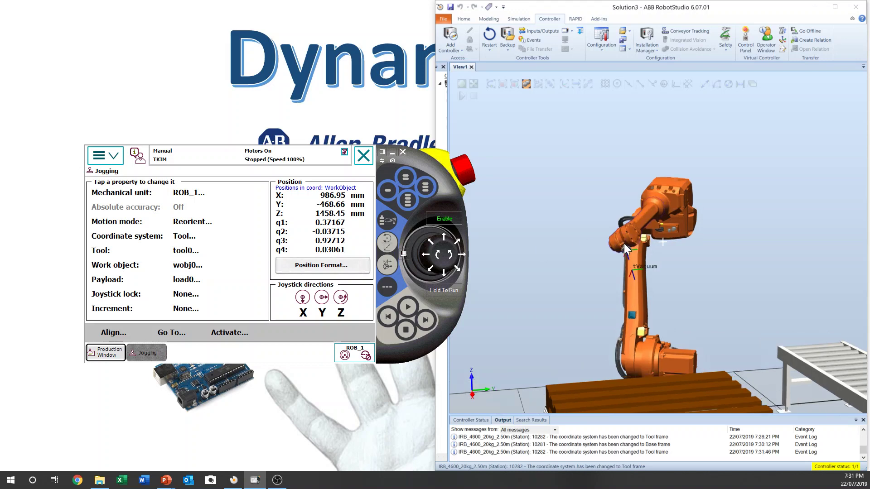
scroll(628, 272, "up", 3)
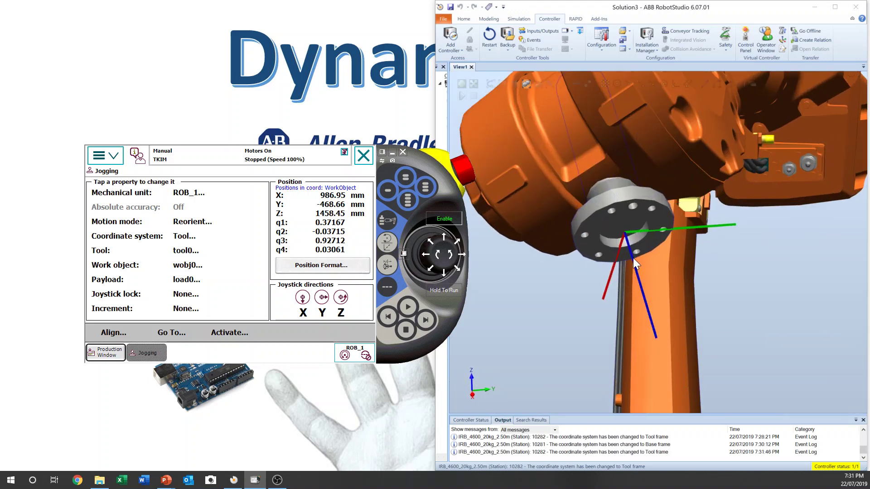
scroll(612, 218, "down", 4)
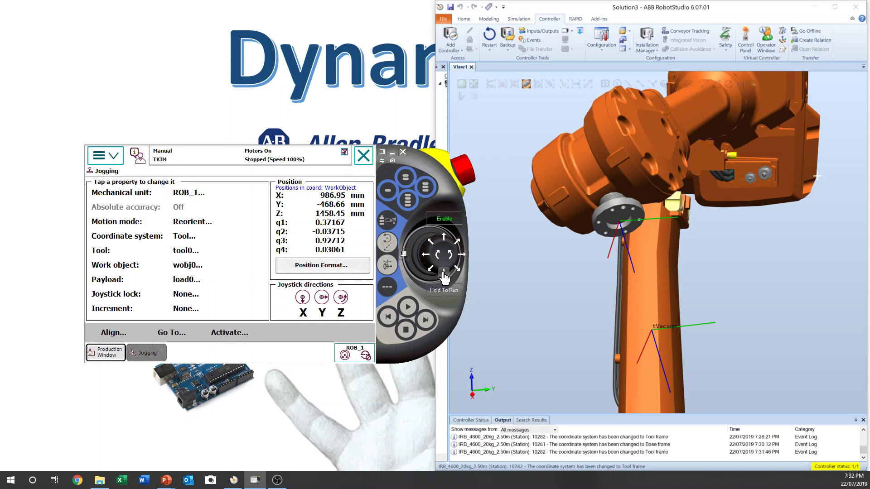
left_click_drag(444, 277, 443, 278)
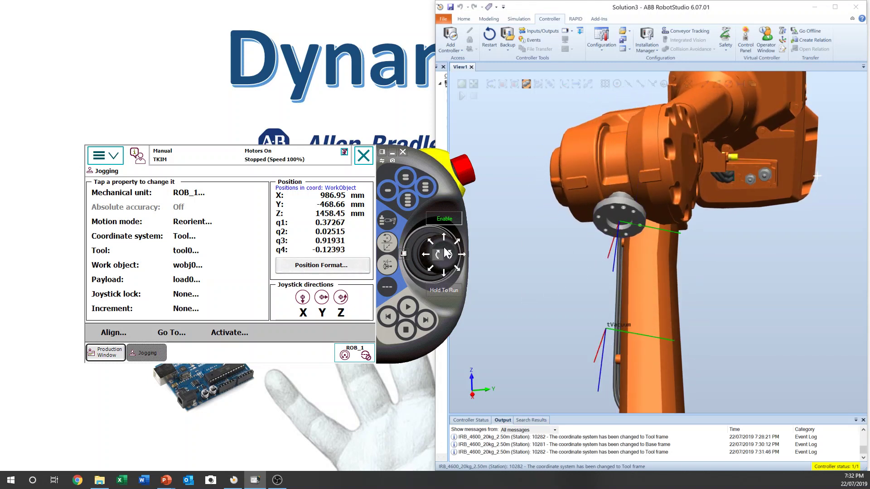
left_click_drag(447, 245, 442, 281)
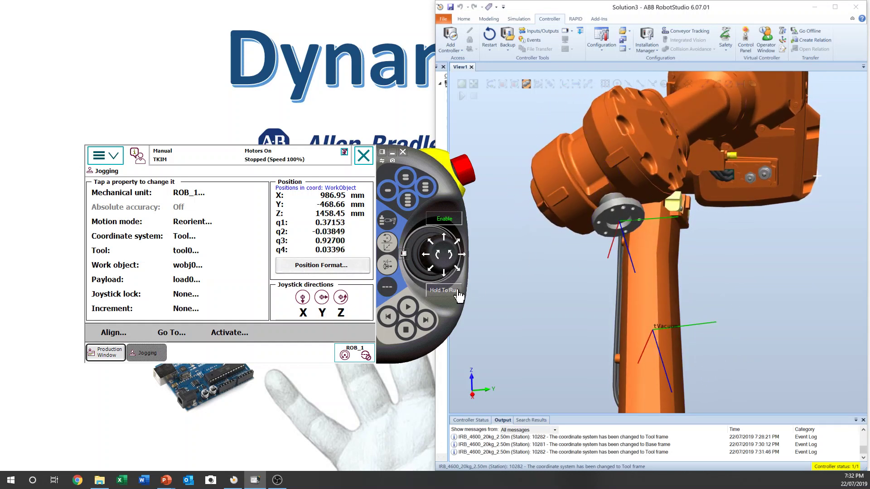
- Reorient the tool about its Y axis and its Z axis in both directions
left_click_drag(465, 261, 465, 261)
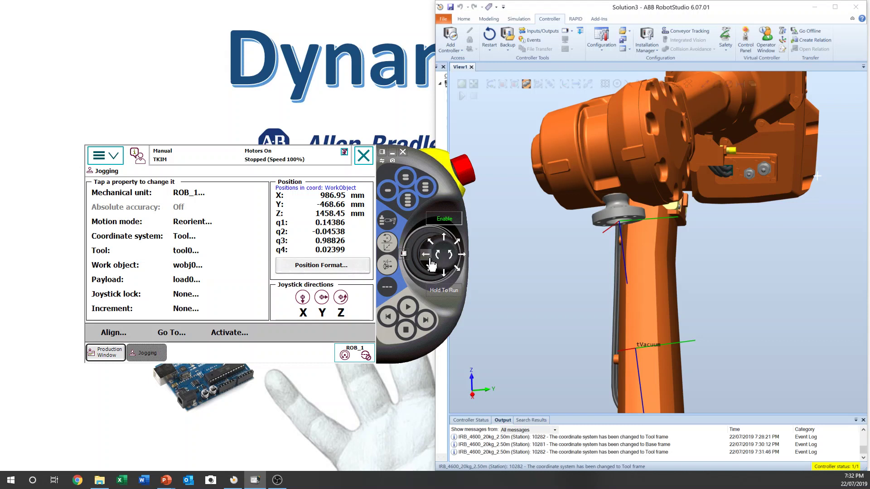
left_click_drag(422, 259, 425, 259)
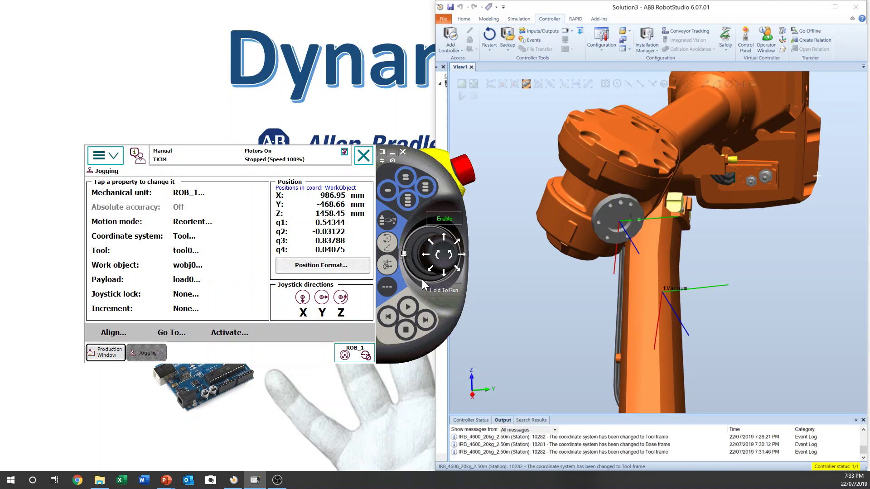
left_click(451, 261)
left_click_drag(451, 261, 612, 270)
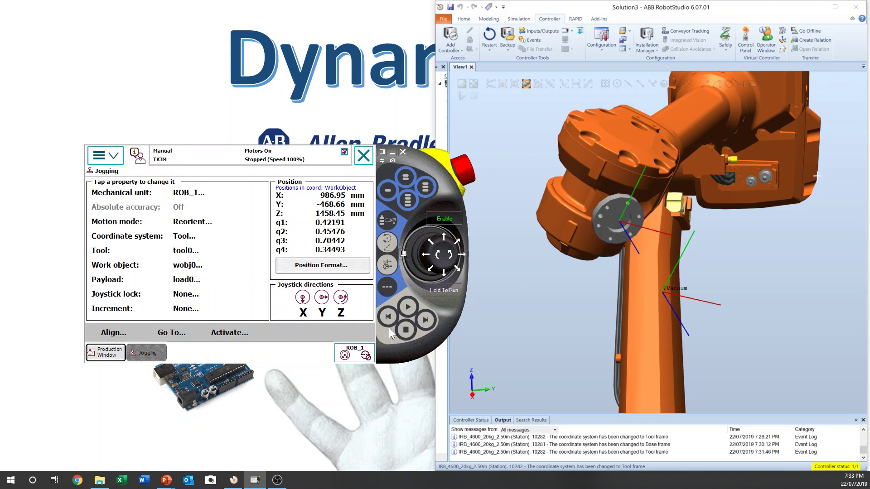
left_click_drag(439, 258, 438, 260)
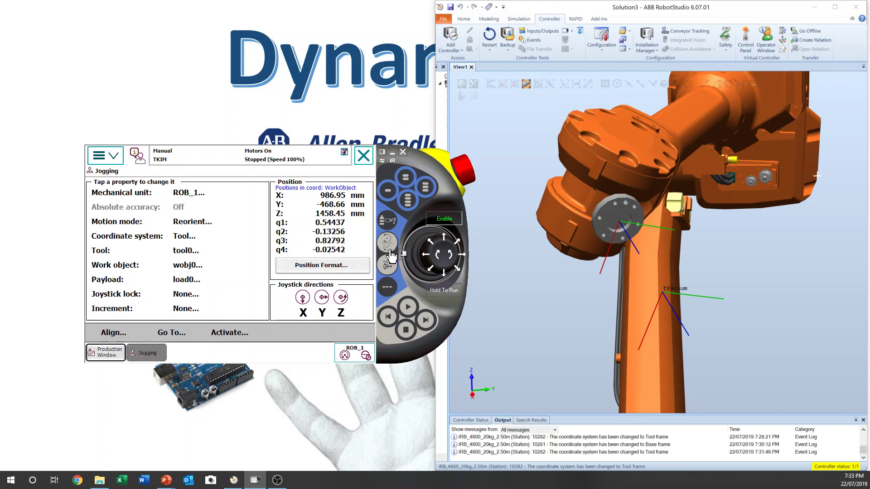
- Set the joystick lock to Rotation so that only the X and Y directions can be jogged
left_click(202, 299)
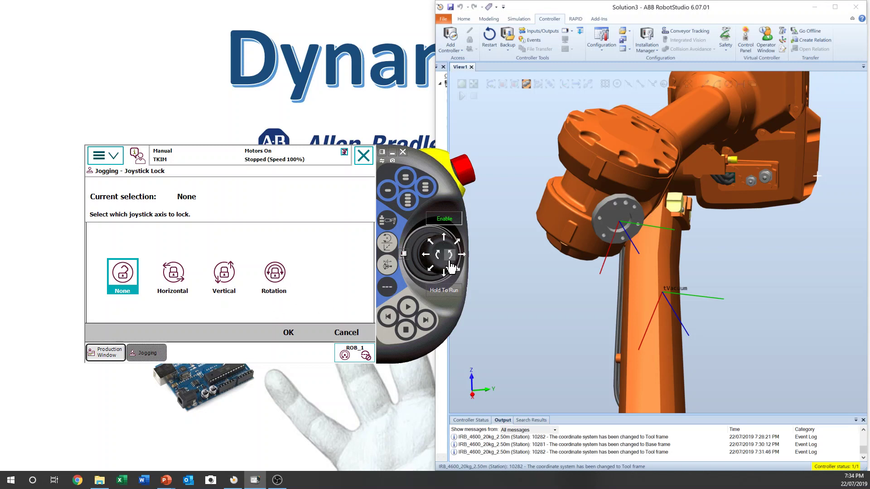
left_click(276, 272)
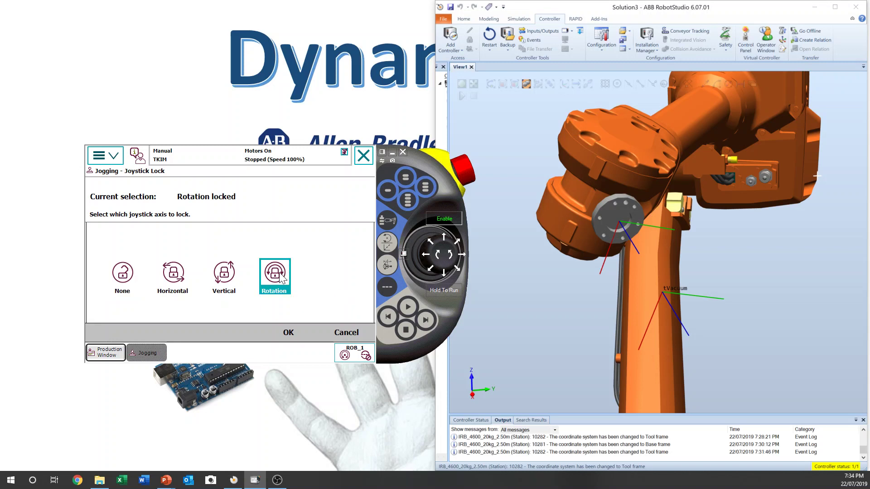
left_click(287, 333)
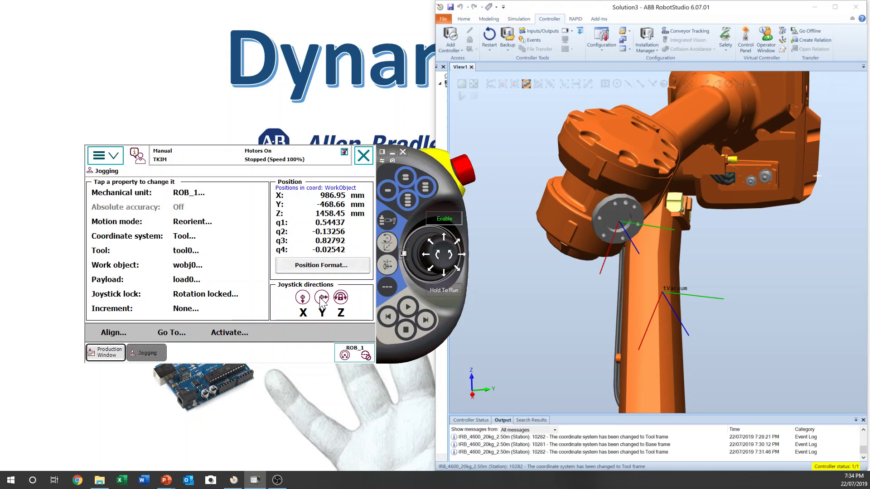
- Add Horizontal to the joystick lock so that both horizontal and rotation movements are locked
left_click(192, 296)
left_click(182, 286)
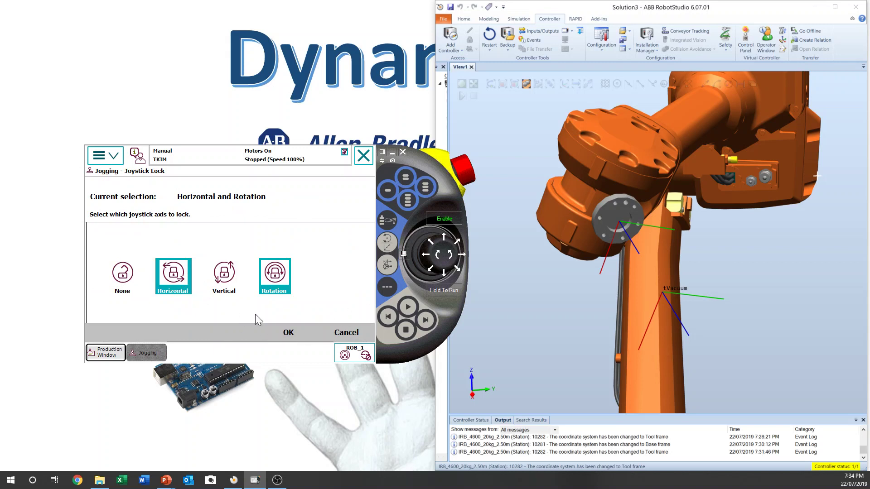
left_click(289, 335)
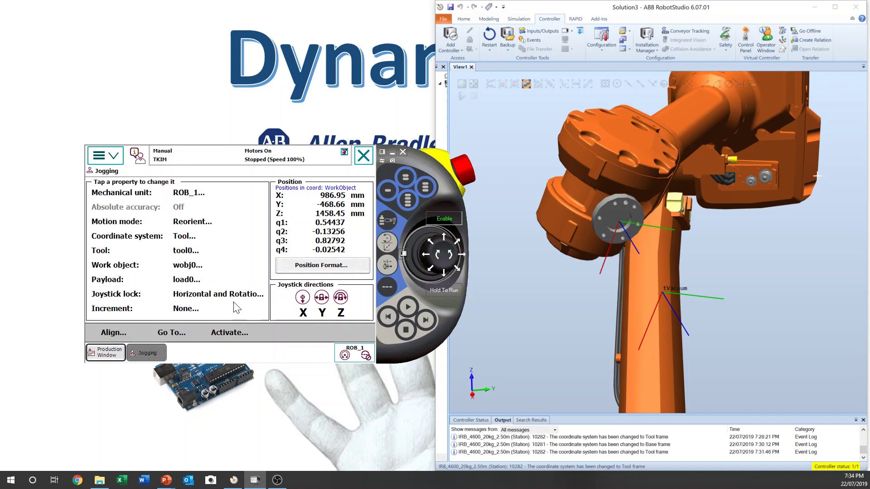
- Release all joystick locks by setting the joystick lock to None
left_click(218, 297)
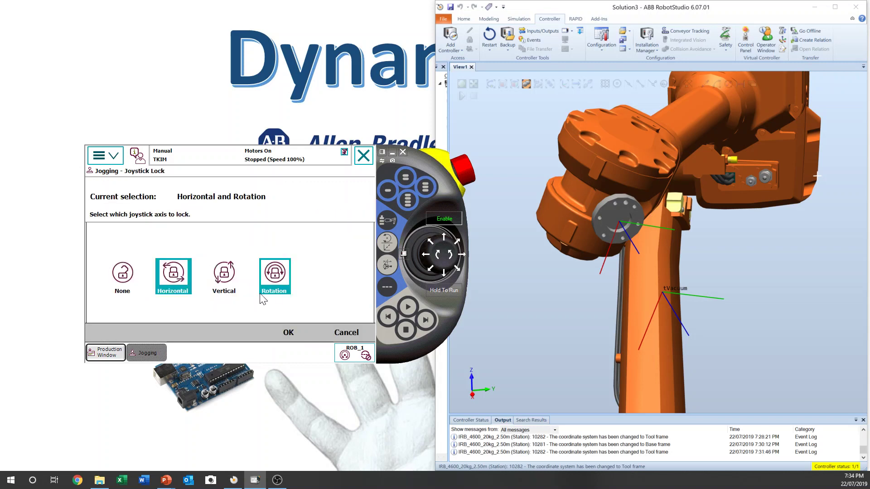
left_click(124, 281)
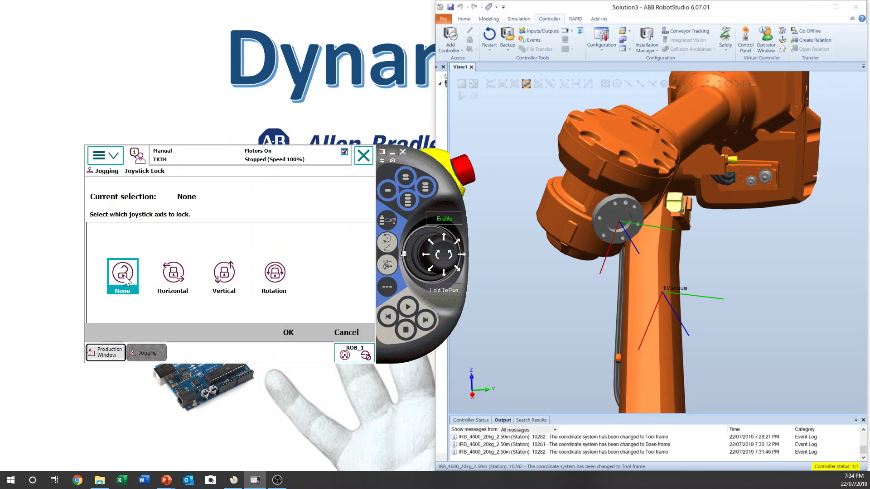
left_click(283, 337)
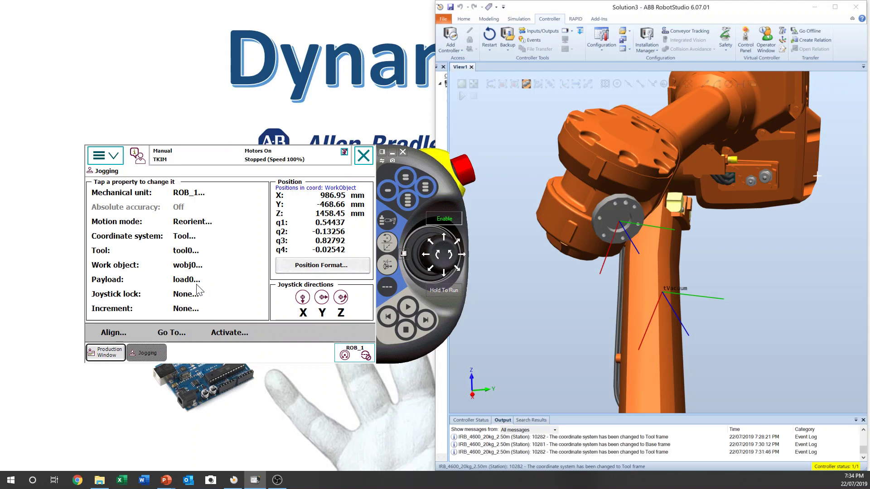
- Set the jogging increment mode to Large
left_click(193, 309)
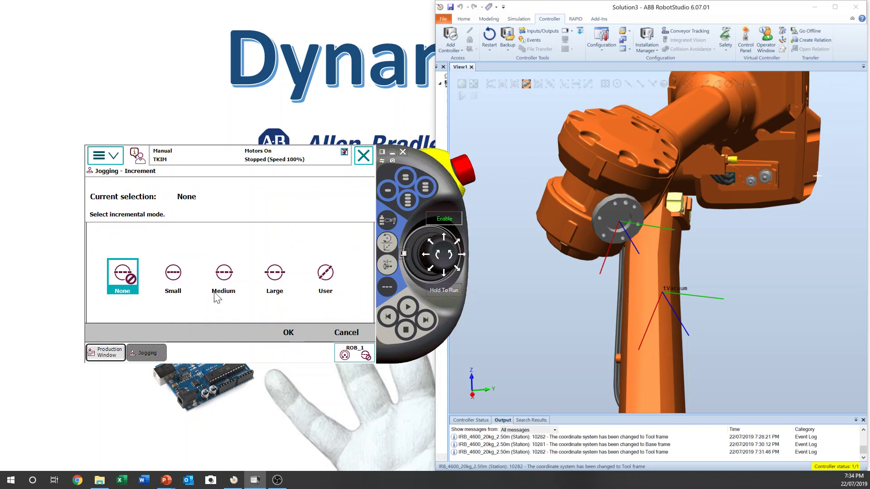
left_click(174, 281)
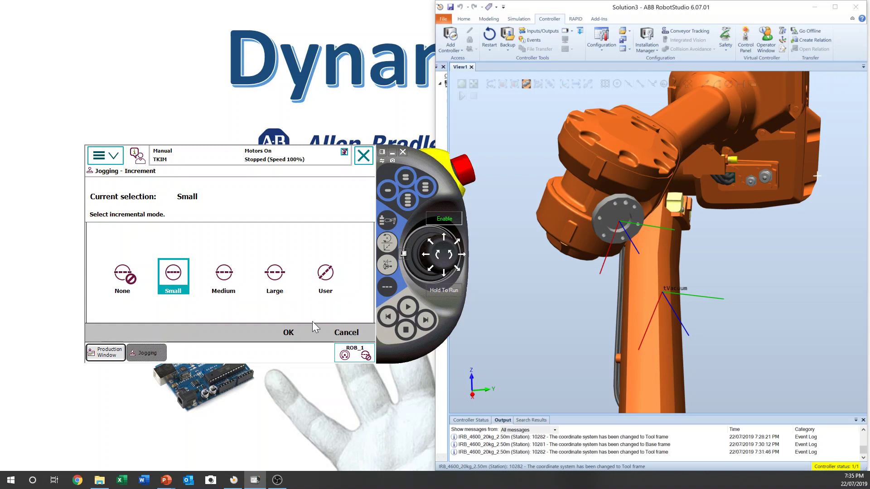
left_click(272, 283)
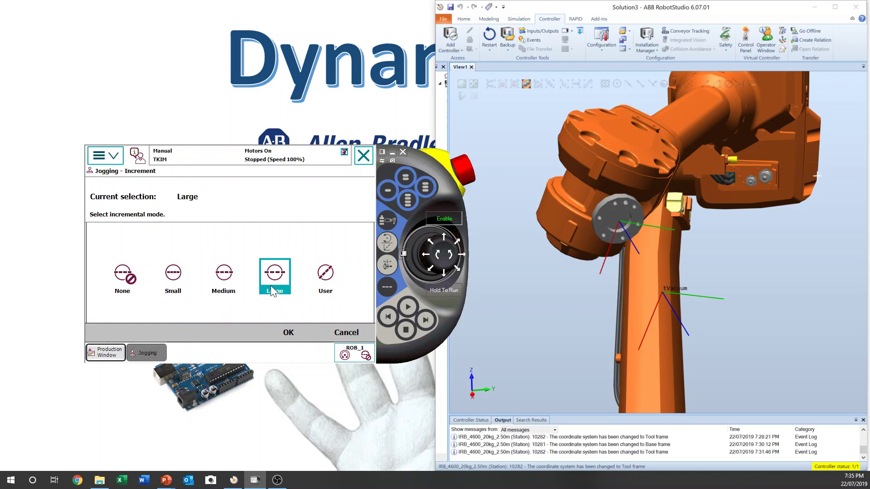
left_click(288, 332)
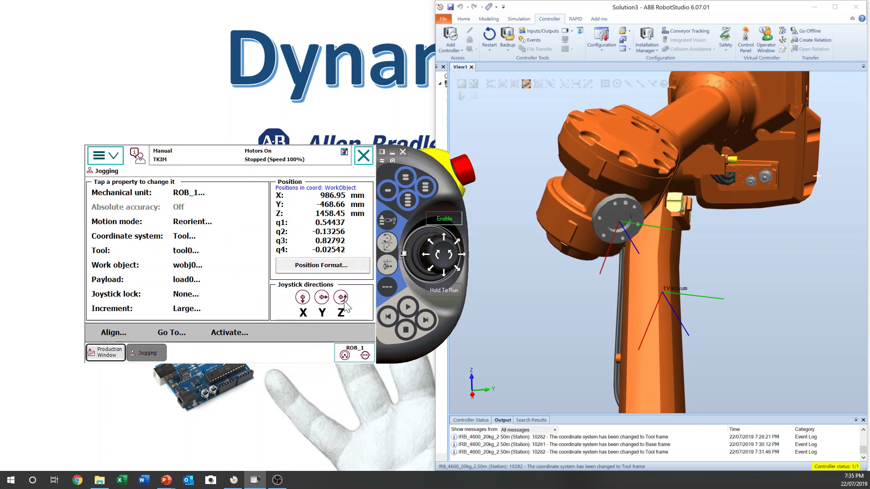
- Switch the motion mode to Linear and jog the robot back and forth along X in single large increments
left_click(392, 249)
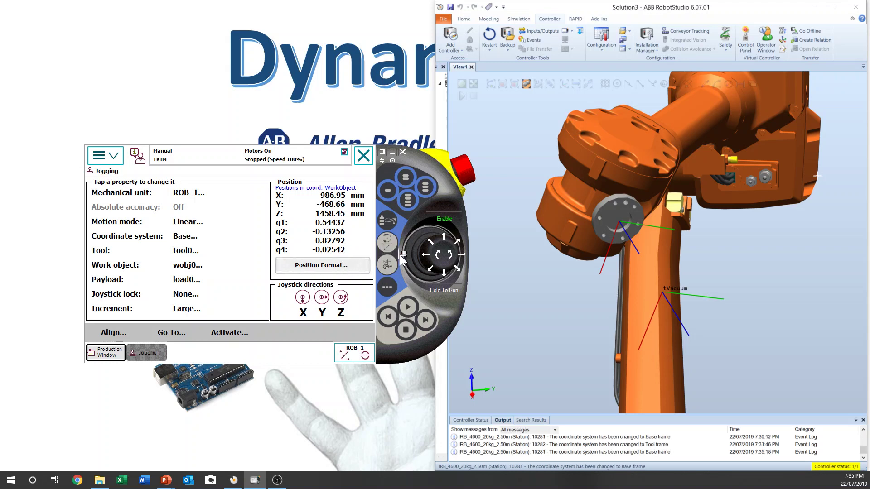
left_click(444, 277)
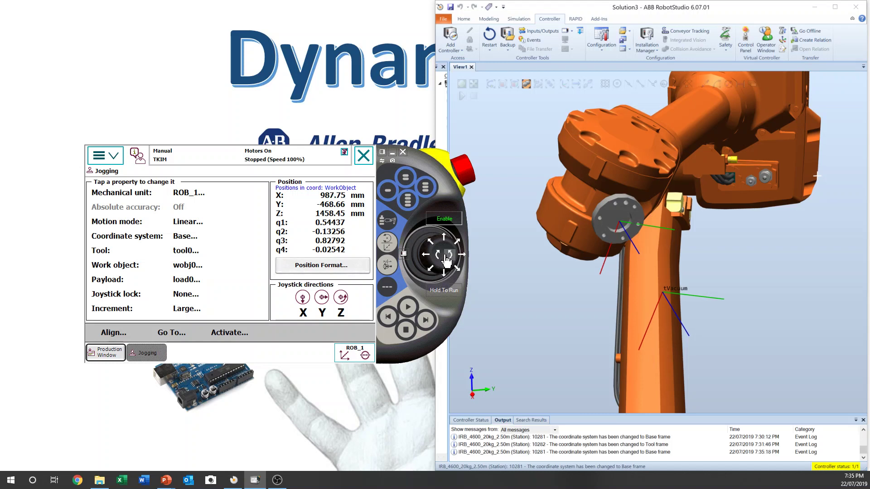
left_click(443, 240)
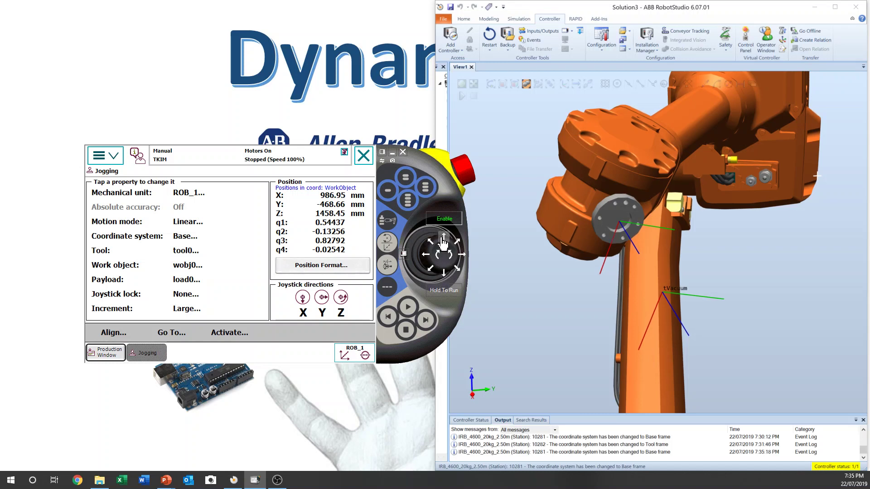
left_click(443, 276)
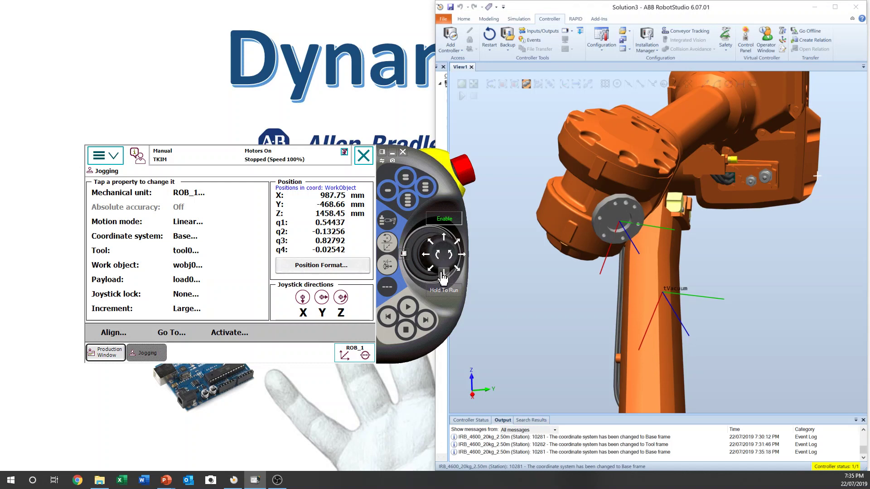
left_click(444, 239)
left_click(444, 239)
- Set the jogging increment mode to Small and jog the robot in single small increments along X and Y
left_click(185, 310)
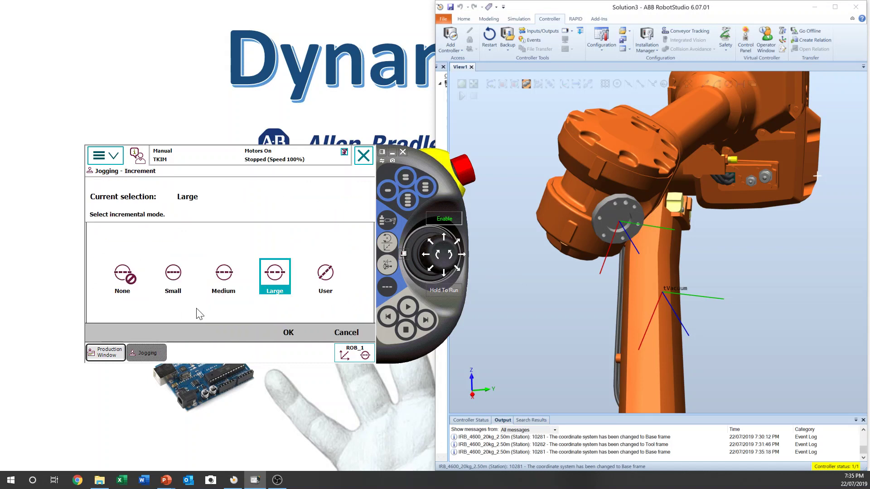
left_click(178, 280)
left_click(298, 336)
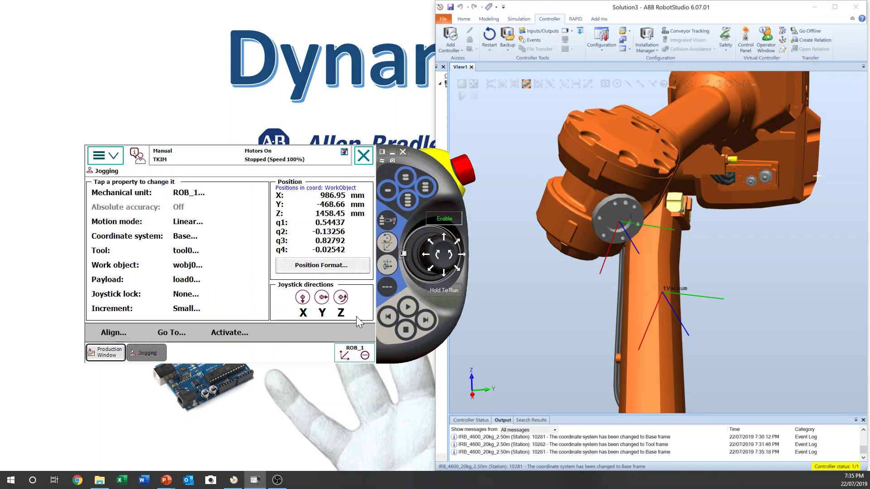
left_click(461, 256)
left_click(443, 274)
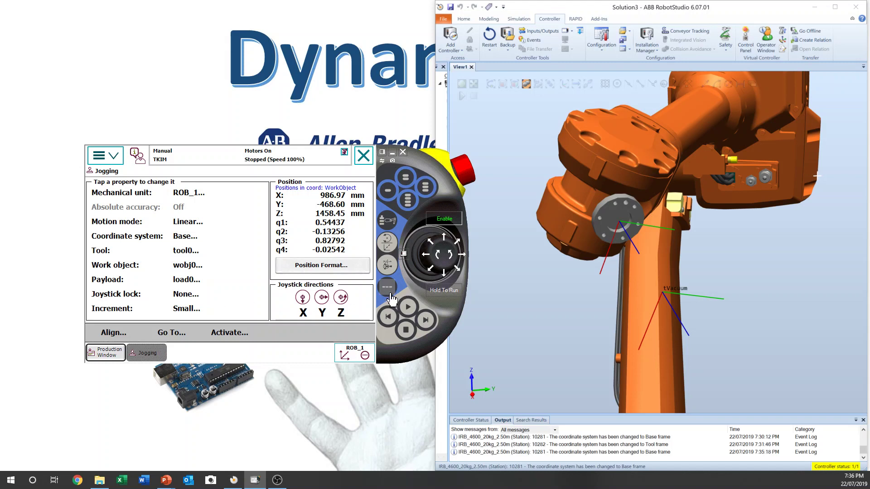
- Set the jogging increment mode to Medium
left_click(193, 310)
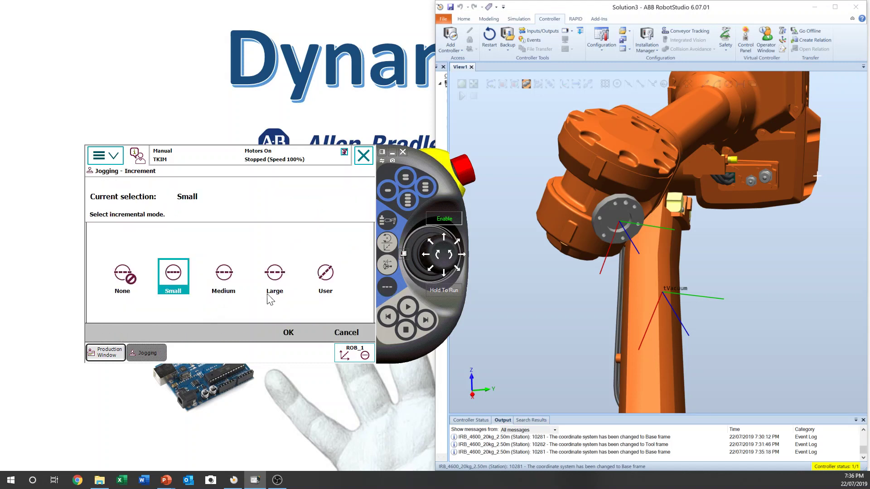
left_click(229, 281)
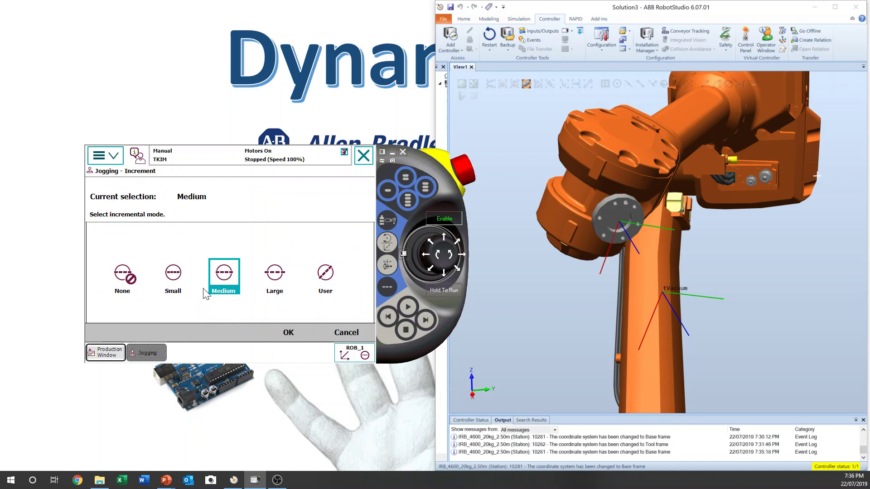
left_click(288, 333)
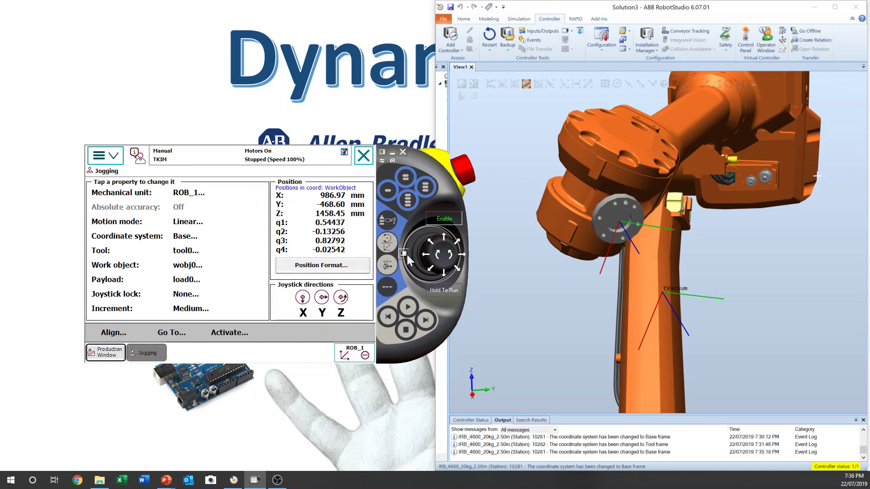
- Toggle incremental jogging off and on repeatedly between None and Medium, ending with the increment at None
left_click(386, 287)
left_click(387, 288)
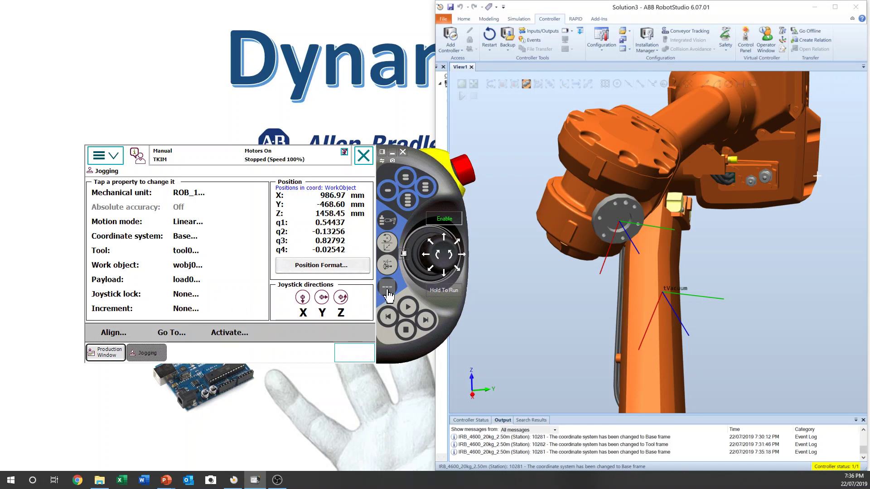
left_click(387, 288)
left_click(388, 289)
left_click(388, 289)
left_click(387, 289)
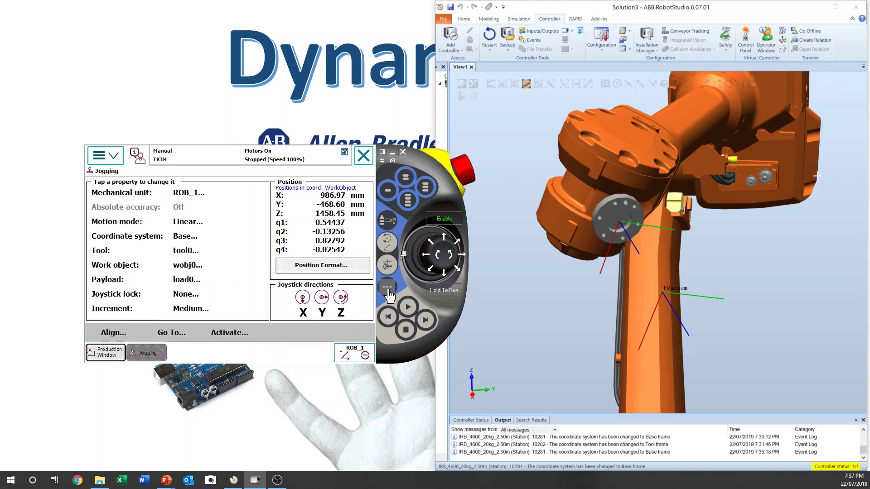
left_click(387, 289)
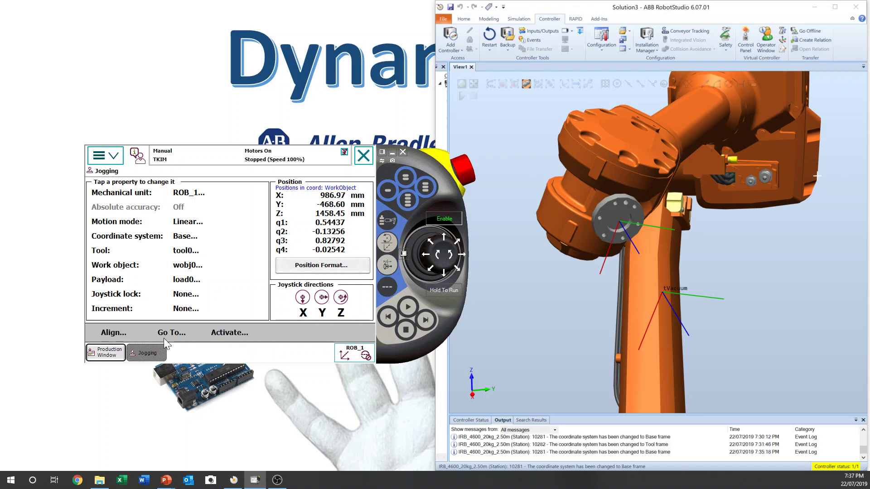
- View the FlexPendant's main menu and operator message window, and bring up the event log
left_click(108, 155)
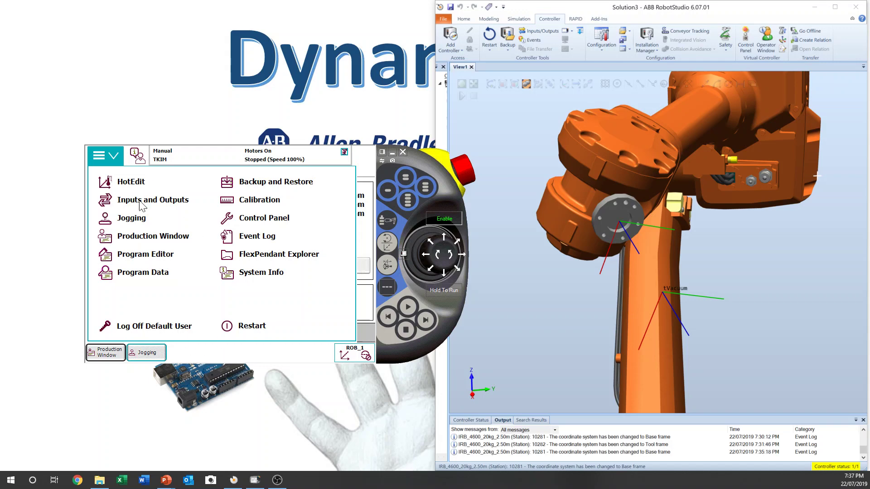
left_click(104, 162)
left_click(253, 164)
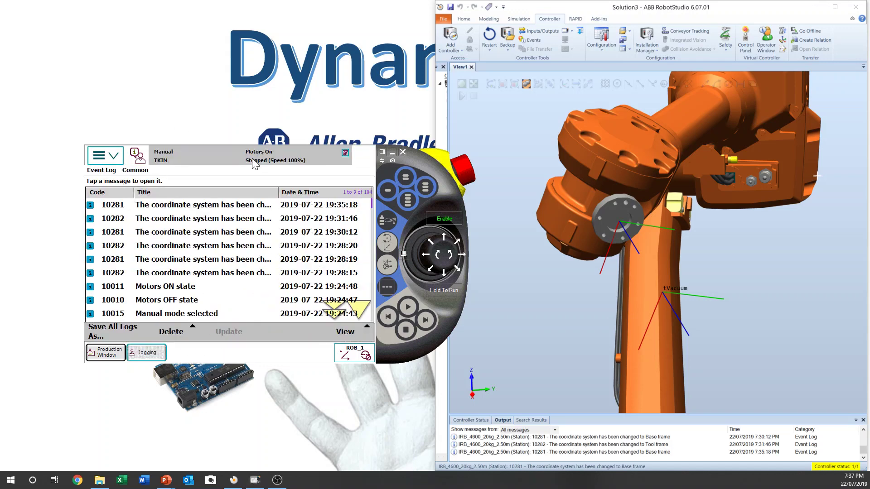
left_click(136, 156)
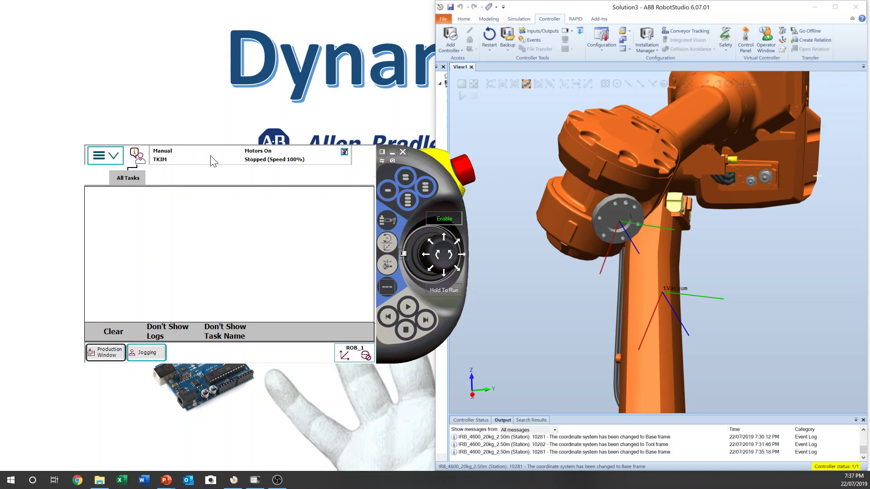
left_click(240, 158)
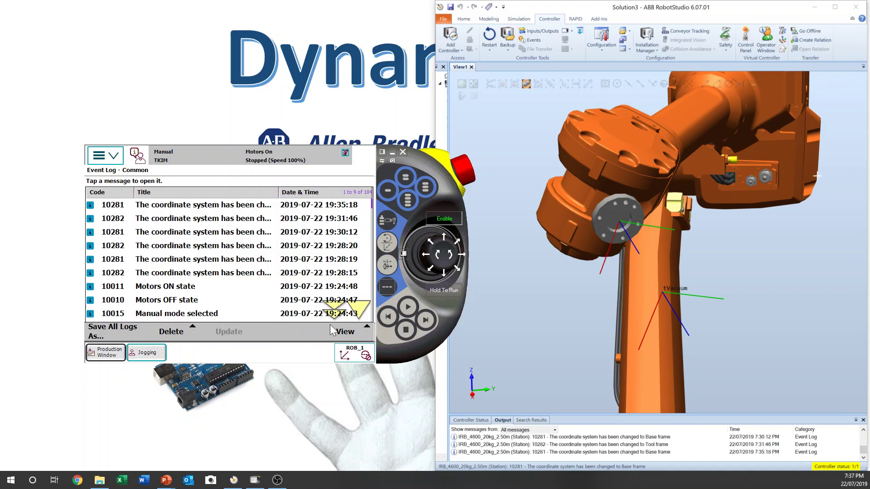
- View the System and Hardware categories of the event log and return to the Common category
left_click(345, 332)
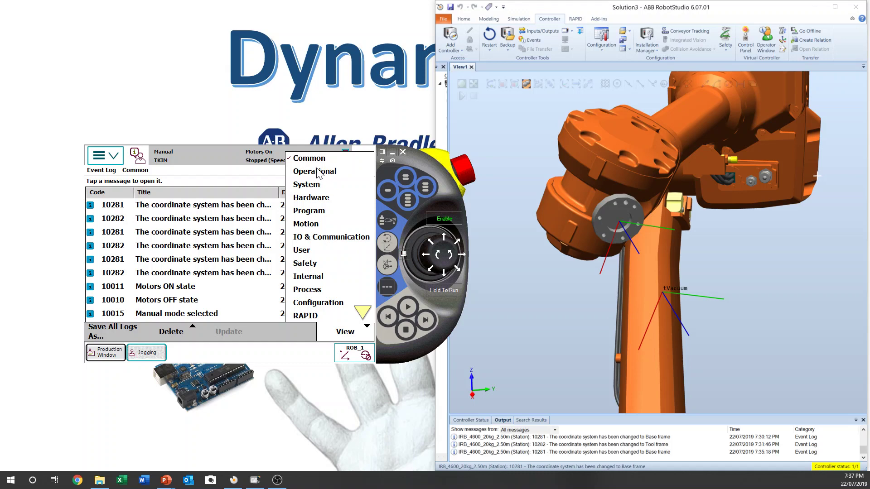
left_click(317, 185)
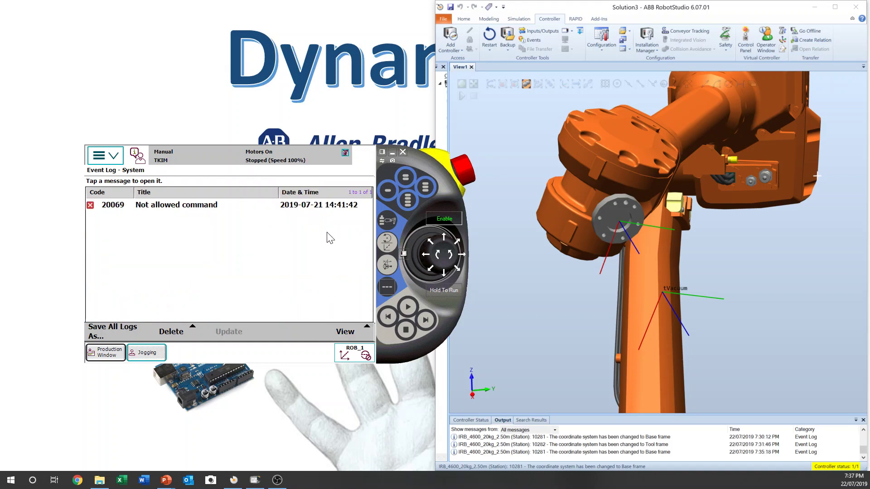
left_click(353, 337)
left_click(312, 198)
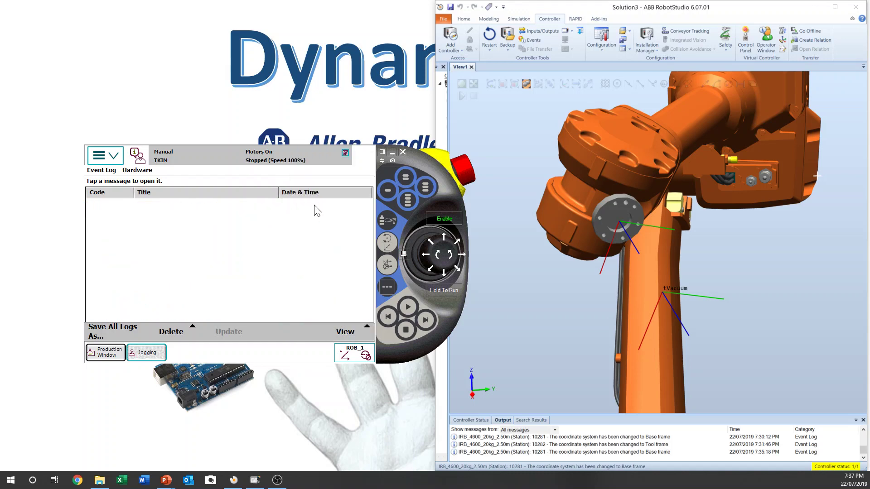
left_click(344, 332)
left_click(330, 158)
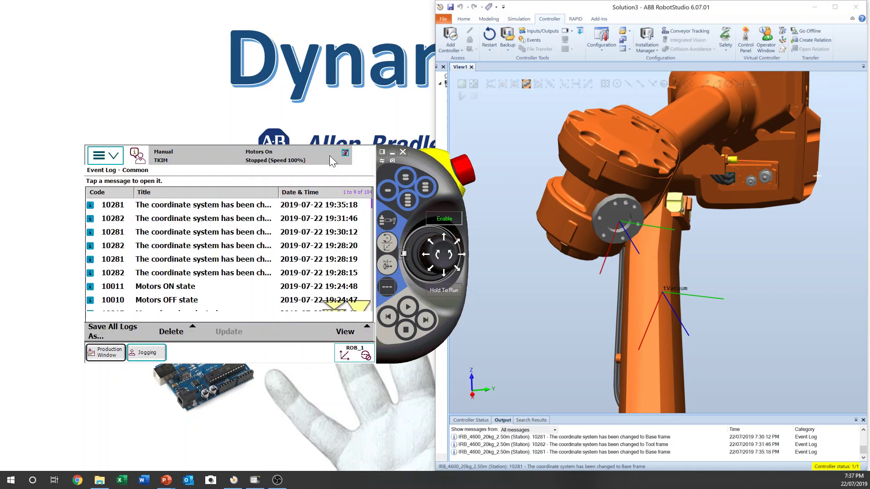
- Read the details of the earlier "Program stopped" event 10129 in the Common log and return to the jogging view
left_click(360, 312)
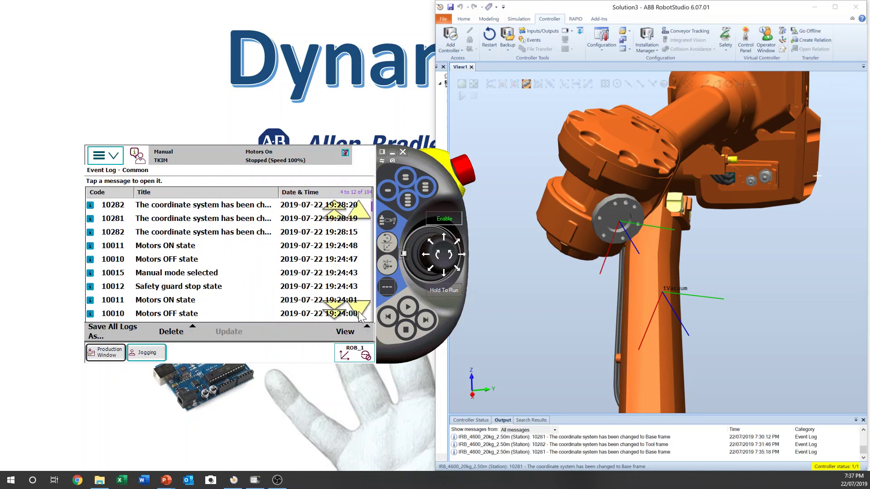
left_click(360, 312)
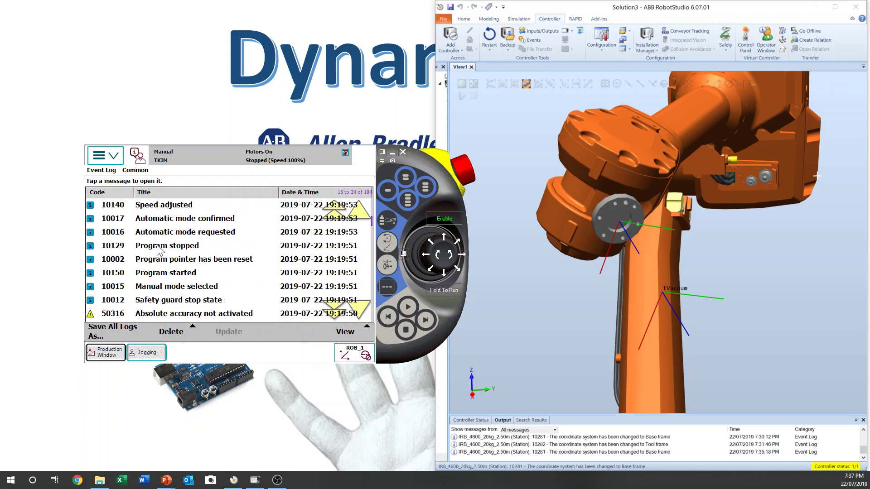
left_click(174, 248)
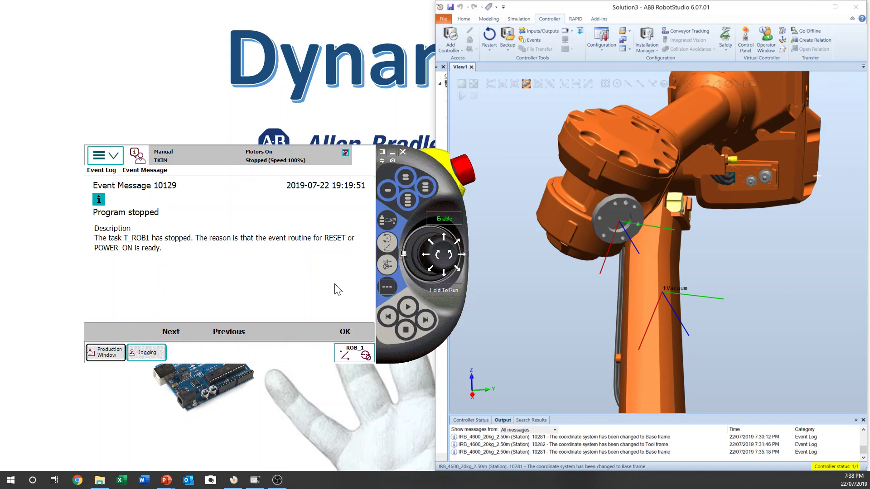
left_click(348, 335)
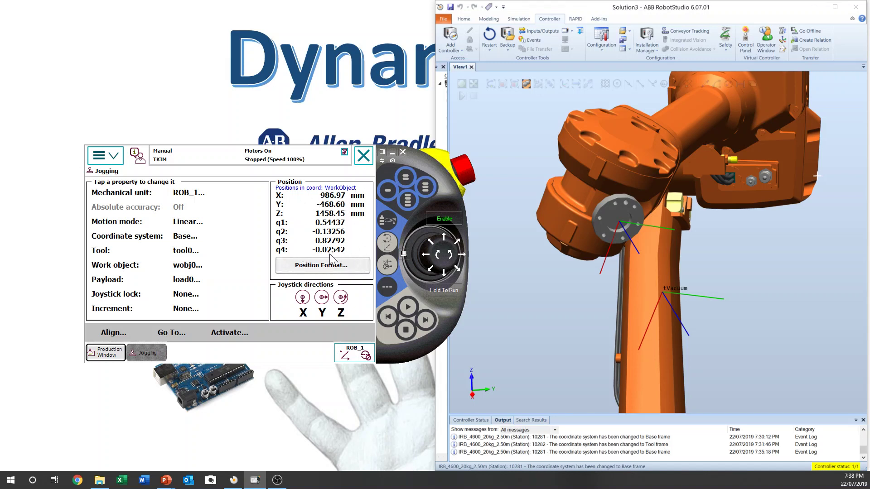
- Set the motion mode to Axis 4 - 6, and switch it to Reorient with the pendant's linear/reorient toggle
left_click(194, 226)
left_click(174, 272)
left_click(289, 327)
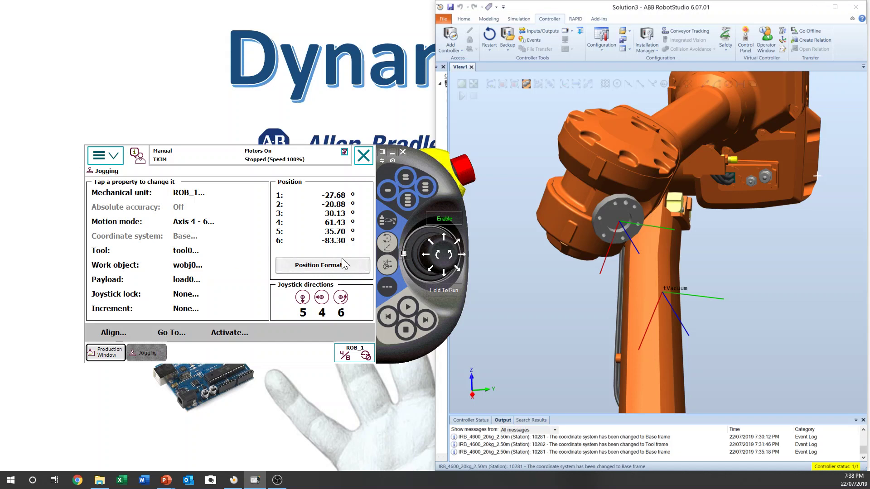
left_click(386, 248)
left_click(386, 247)
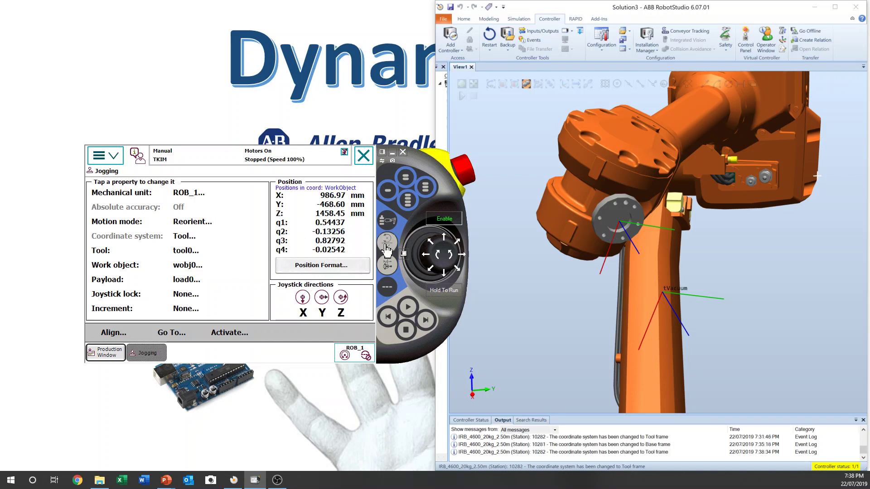